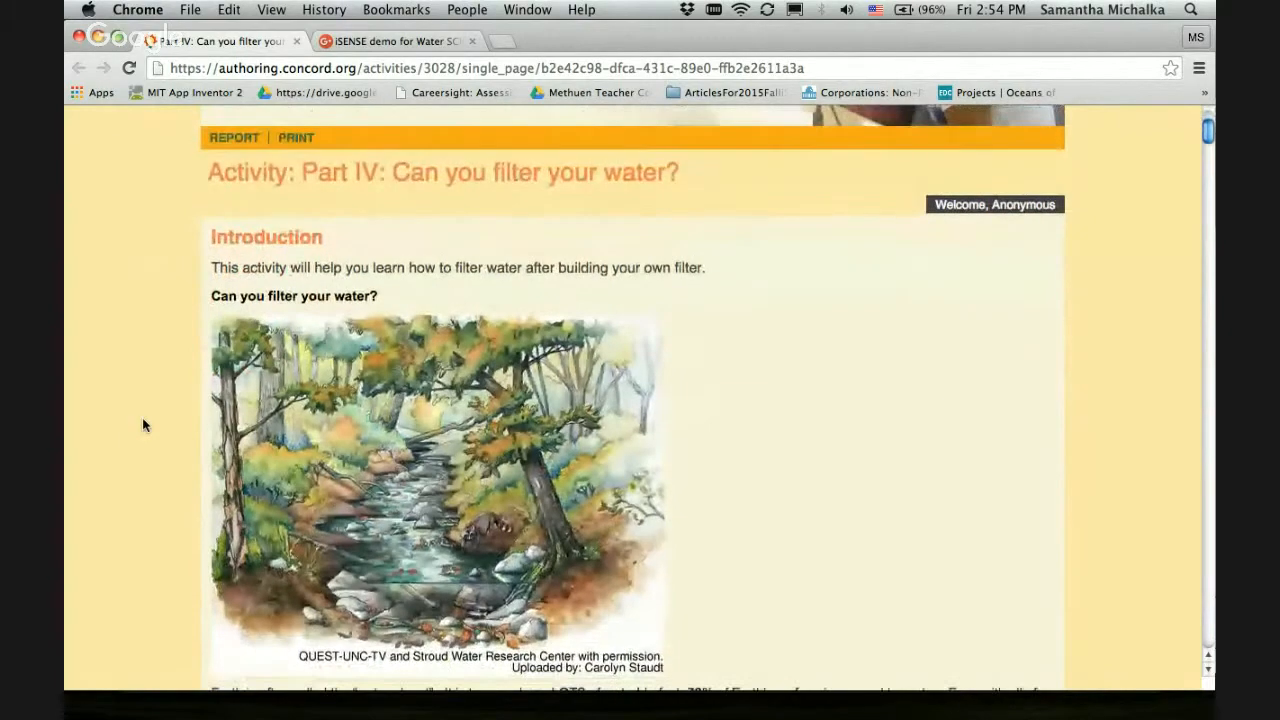
Start the iSENSE interactive below the water filtering instructions in the activity
{"action": "scroll", "coordinate": [143, 428], "scroll_direction": "down", "scroll_amount": 20}
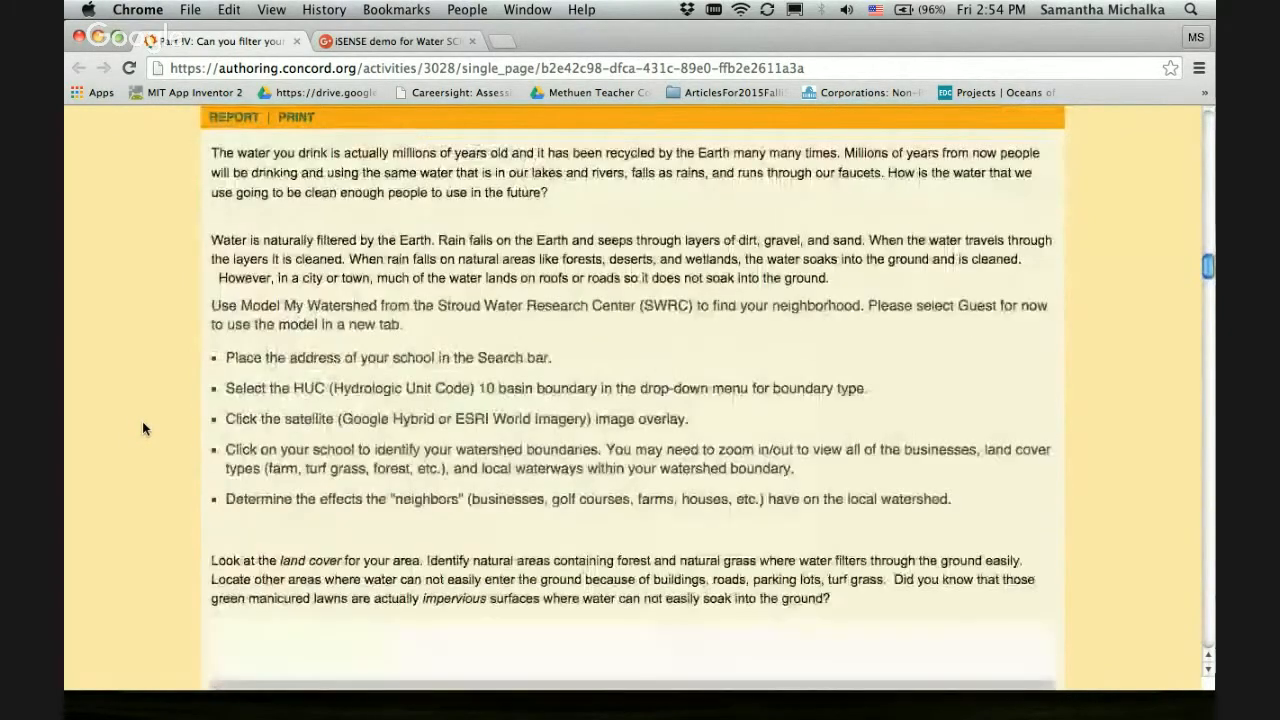
{"action": "scroll", "coordinate": [142, 428], "scroll_direction": "down", "scroll_amount": 20}
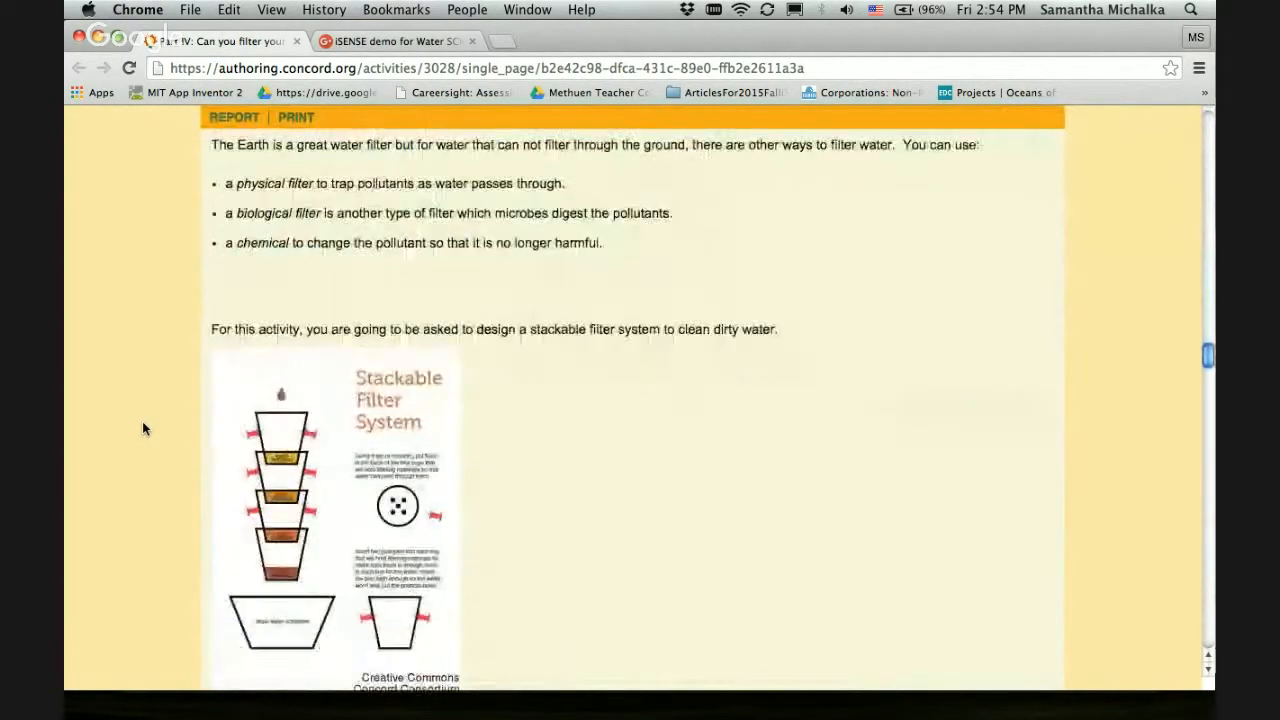
{"action": "scroll", "coordinate": [142, 428], "scroll_direction": "up", "scroll_amount": 3}
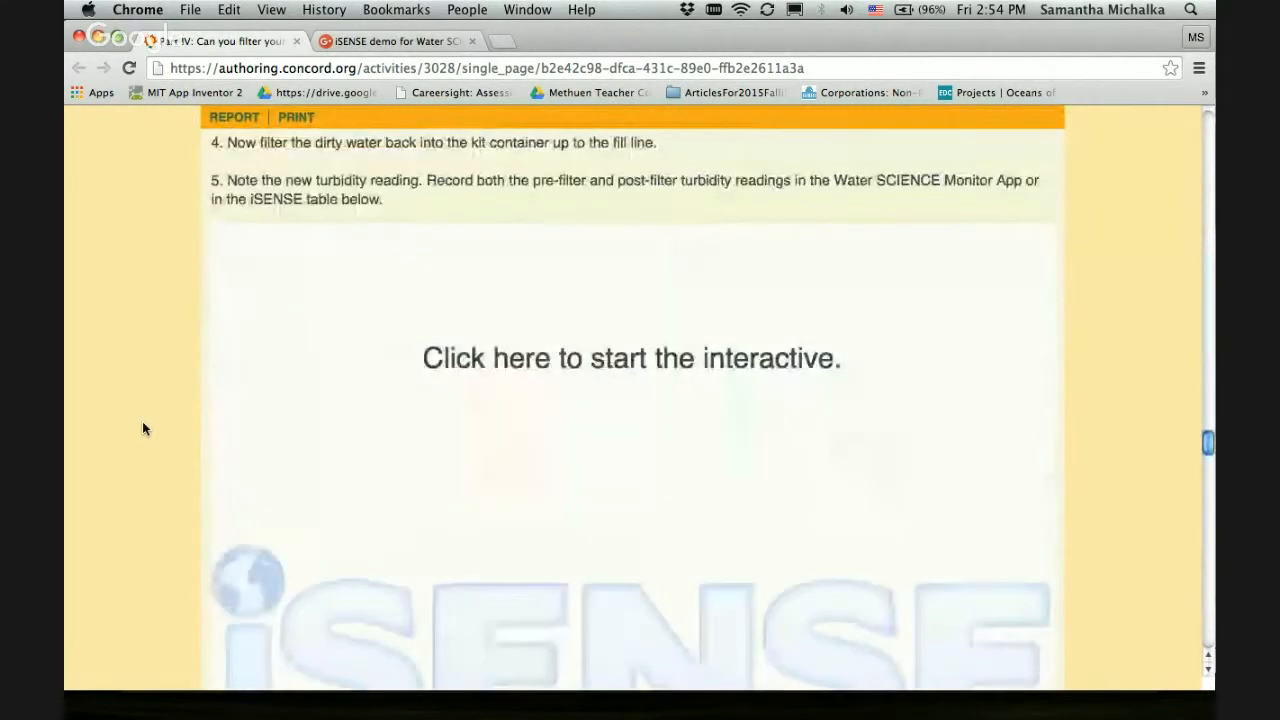
{"action": "left_click", "coordinate": [659, 409]}
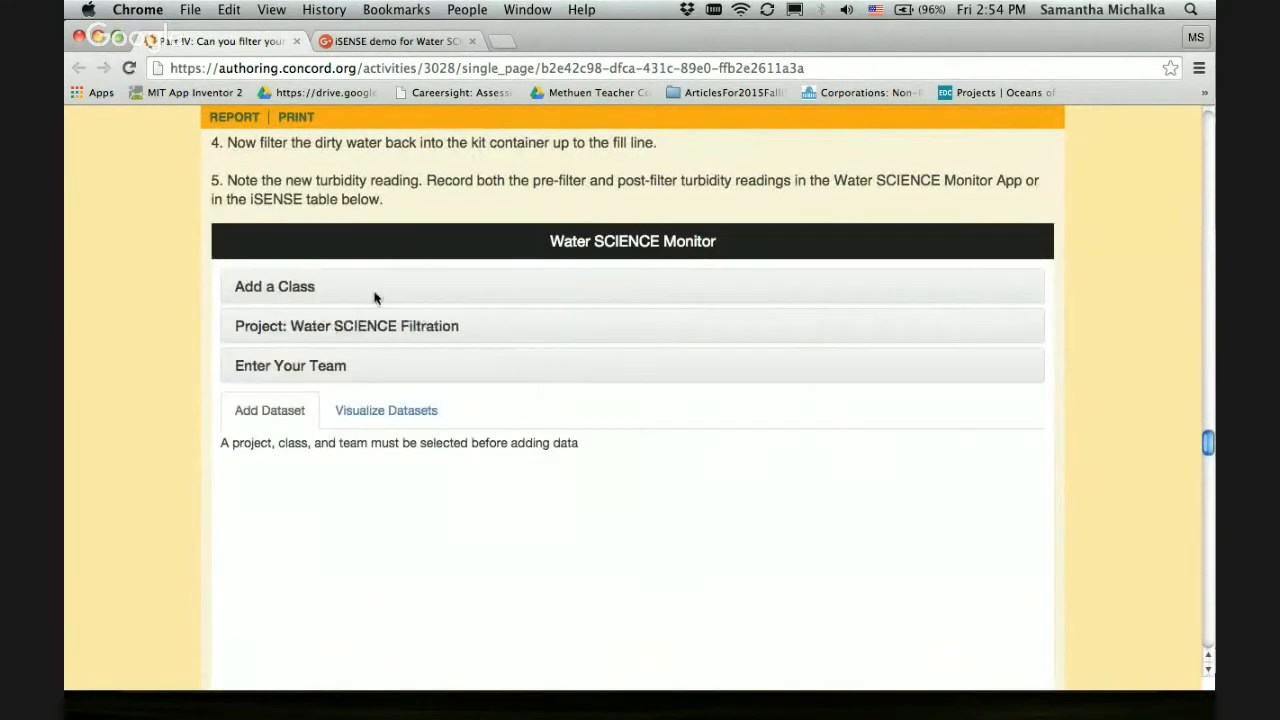
Find the class "demo" and select DemoClass, DemoTeacher, MA as the class for the Water SCIENCE Monitor
{"action": "left_click", "coordinate": [268, 350]}
{"action": "type", "text": "demo"}
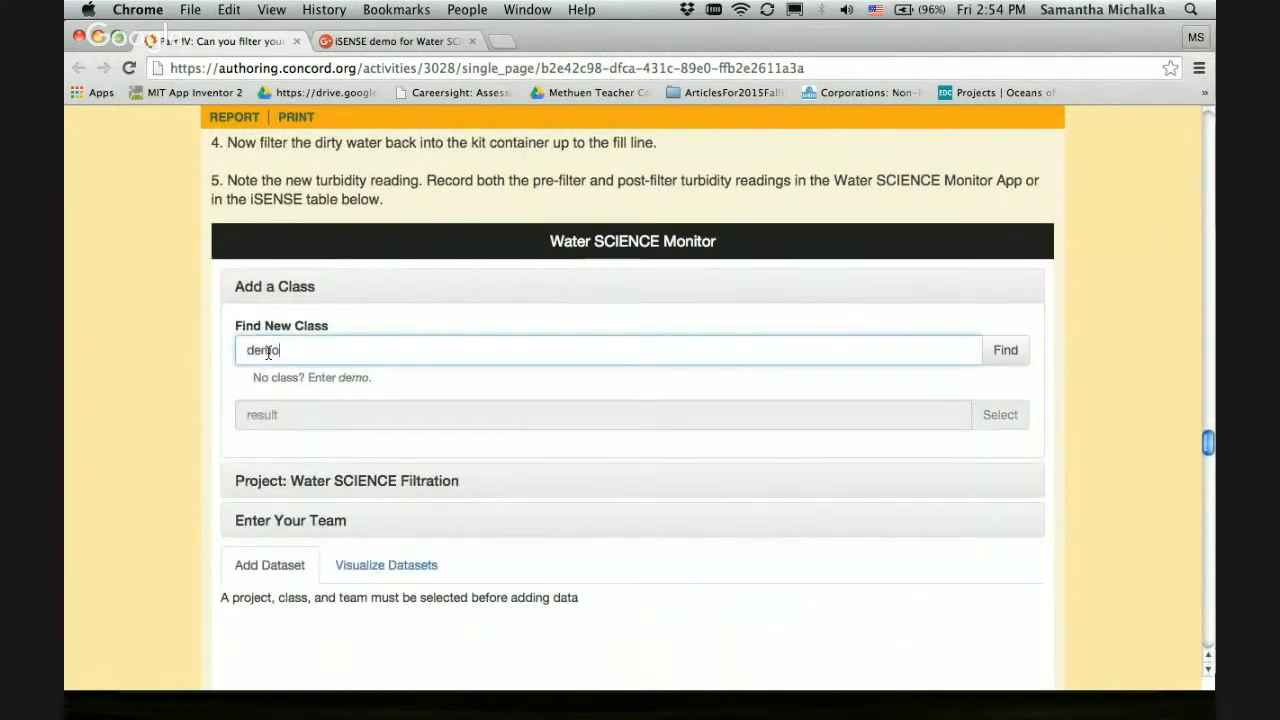
{"action": "left_click", "coordinate": [1006, 349]}
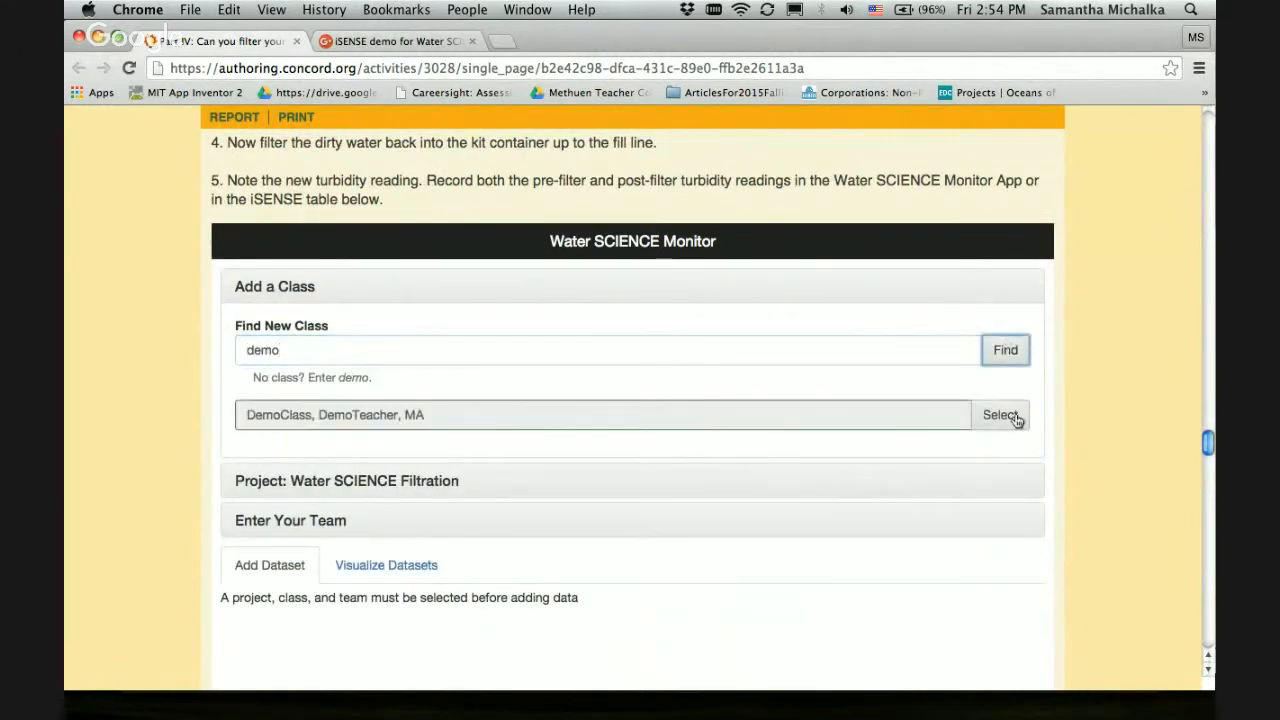
{"action": "left_click", "coordinate": [1000, 414]}
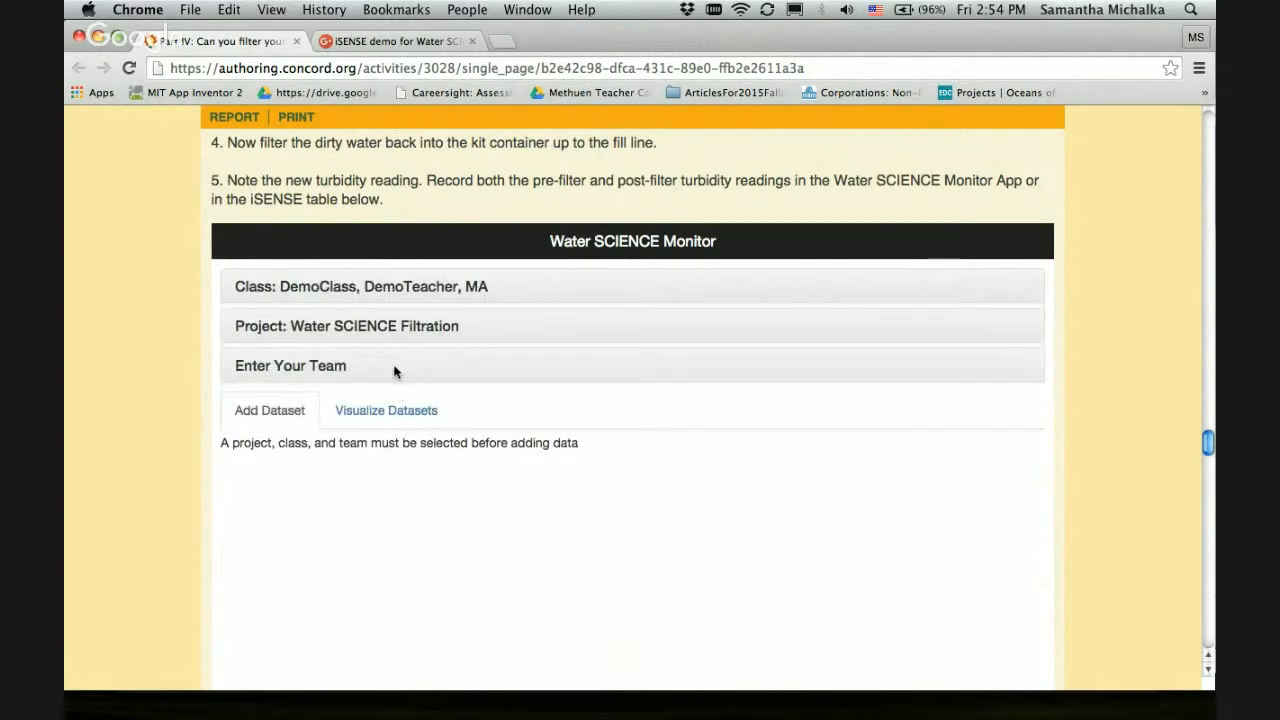
Set the team to demo for the Water SCIENCE Filtration project
{"action": "left_click", "coordinate": [394, 367]}
{"action": "left_click", "coordinate": [370, 405]}
{"action": "type", "text": "demo"}
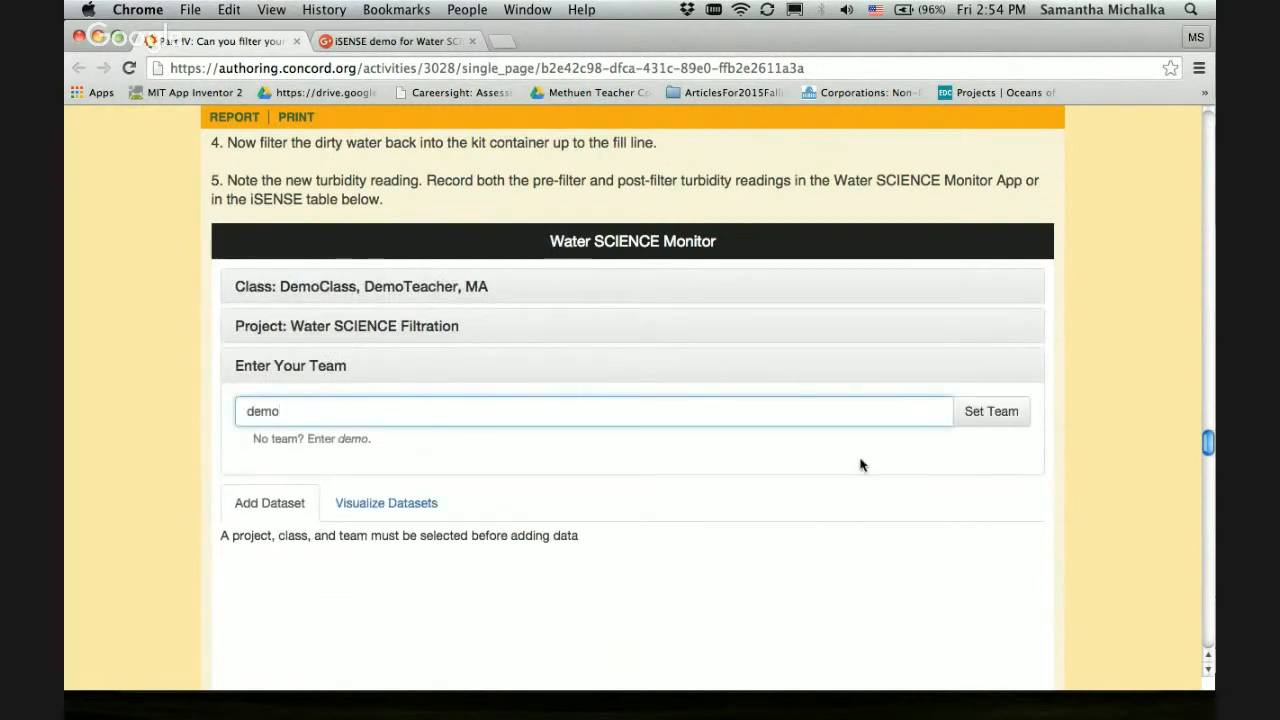
{"action": "left_click", "coordinate": [991, 411]}
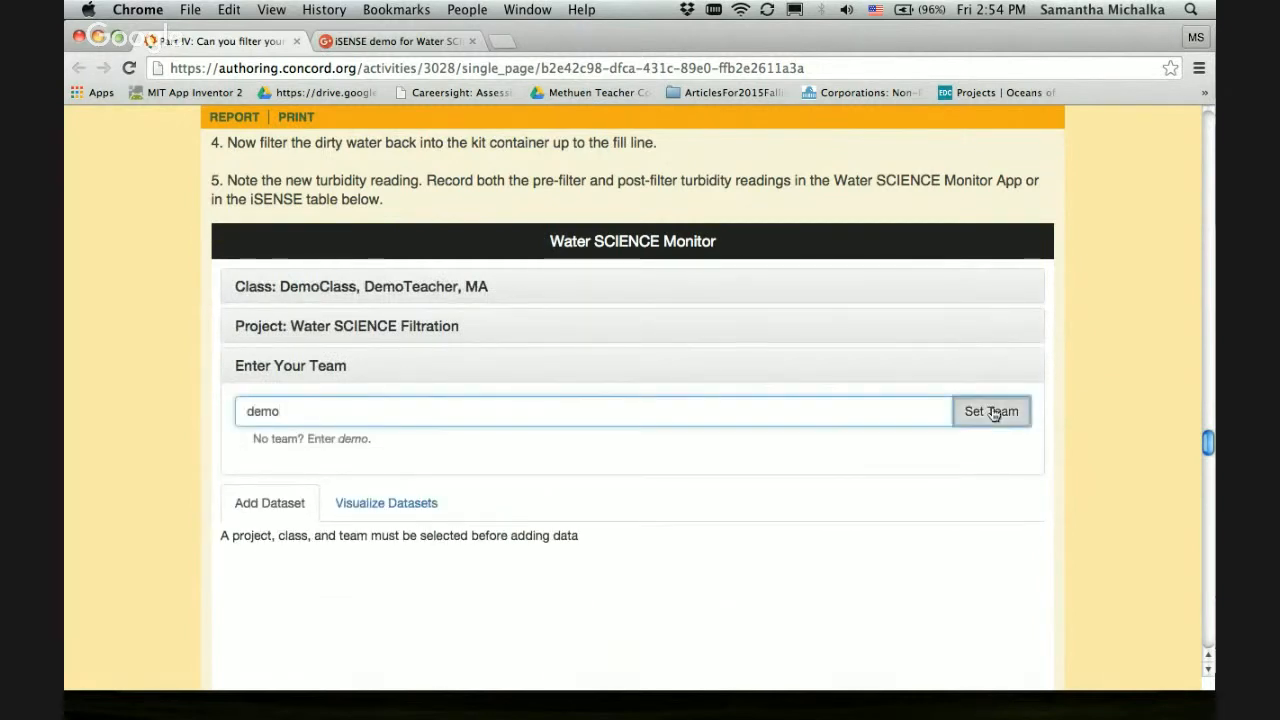
Submit a dataset with a Turbidity Before of 10 JTU and a Turbidity After of 8 JTU
{"action": "left_click", "coordinate": [568, 451]}
{"action": "type", "text": "10"}
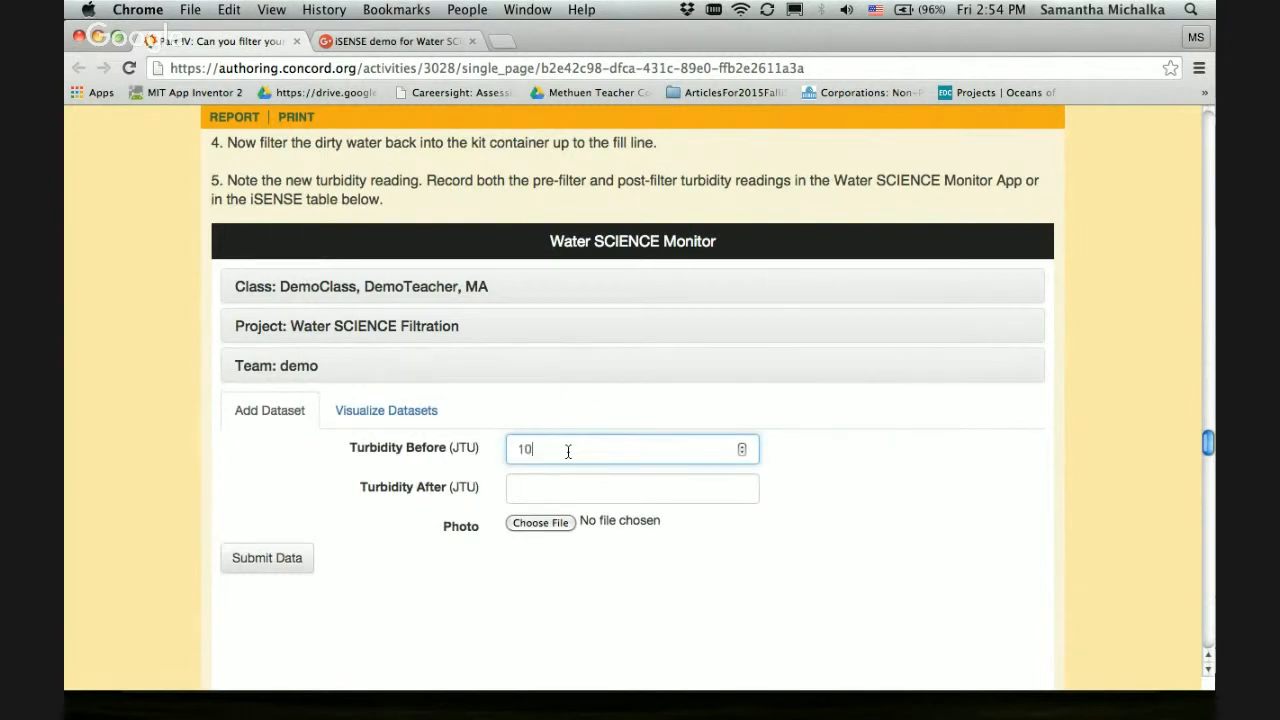
{"action": "left_click", "coordinate": [554, 485]}
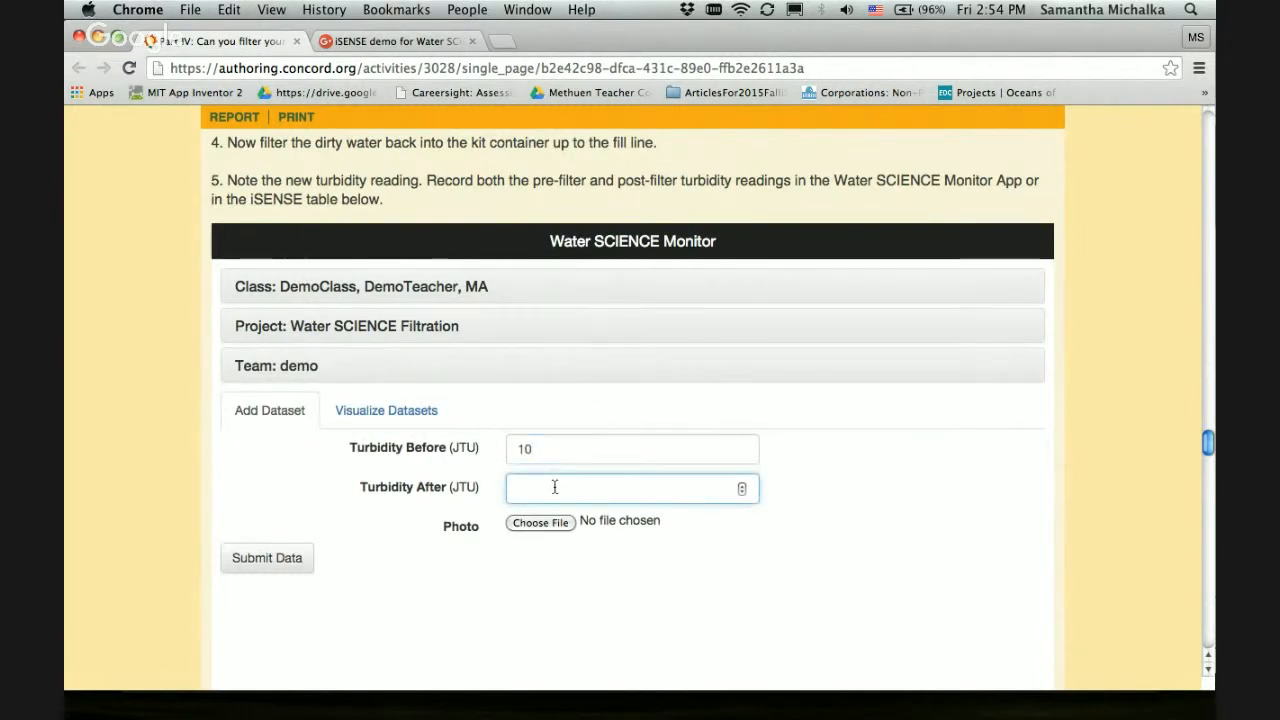
{"action": "type", "text": "8"}
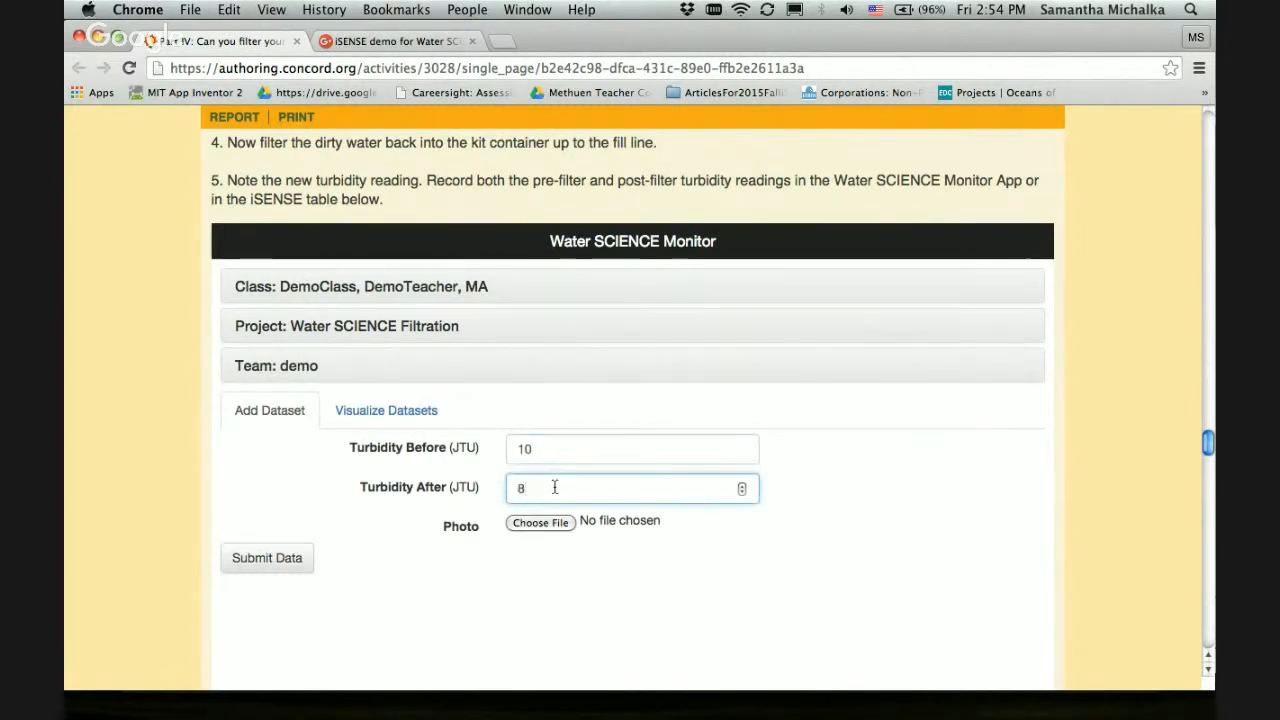
{"action": "left_click", "coordinate": [275, 568]}
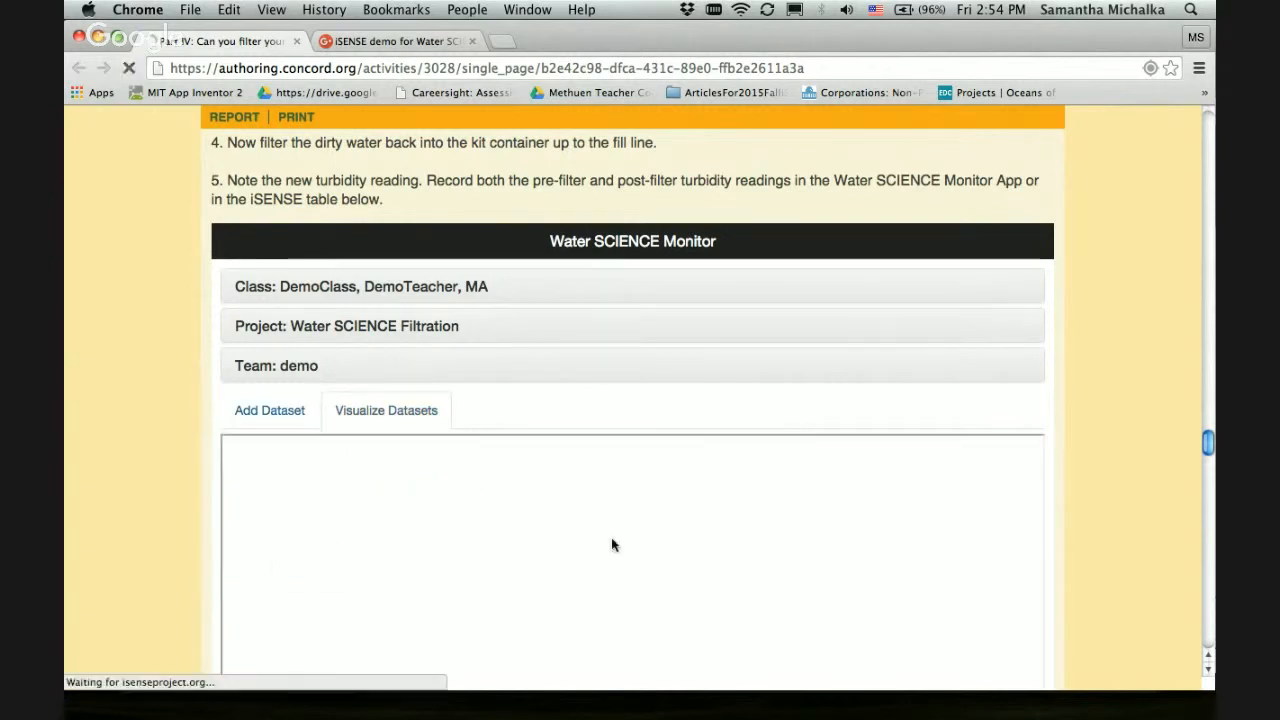
Review the submitted dataset's turbidity bar chart and open the full iSENSE project for Water SCIENCE Filtration
{"action": "scroll", "coordinate": [1125, 493], "scroll_direction": "down", "scroll_amount": 1}
{"action": "scroll", "coordinate": [1124, 497], "scroll_direction": "down", "scroll_amount": 3}
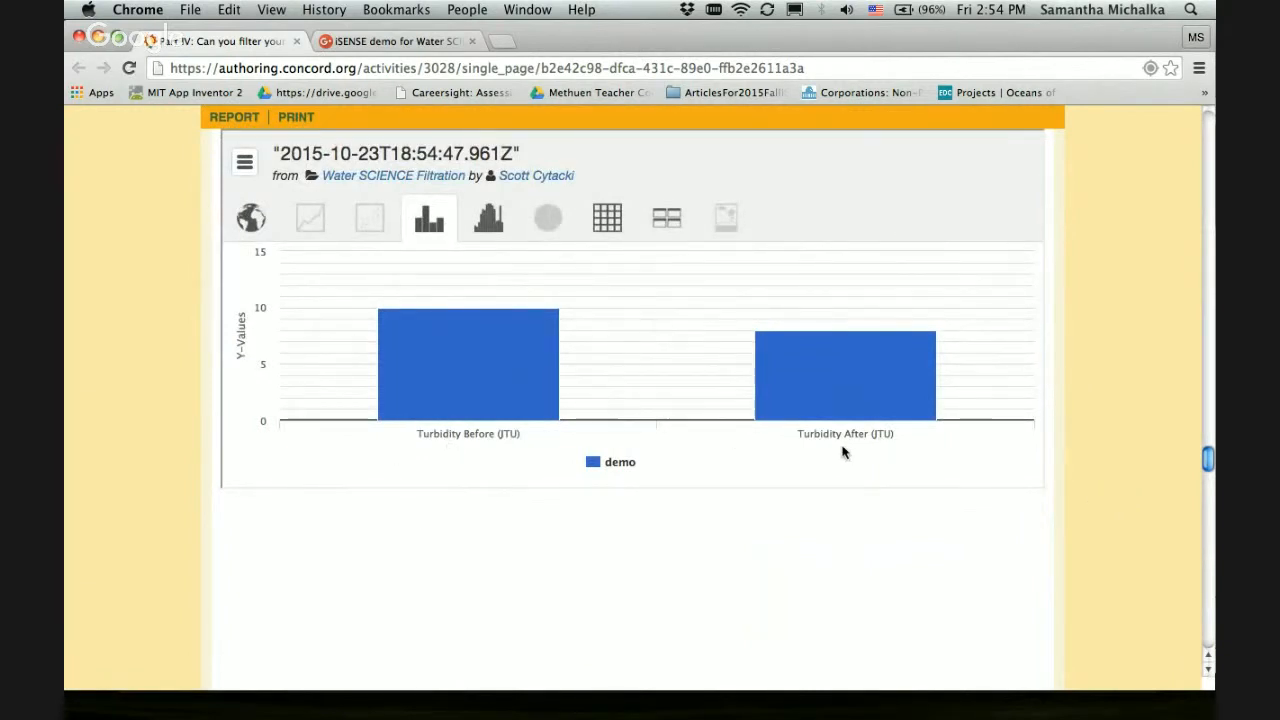
{"action": "scroll", "coordinate": [1179, 385], "scroll_direction": "up", "scroll_amount": 3}
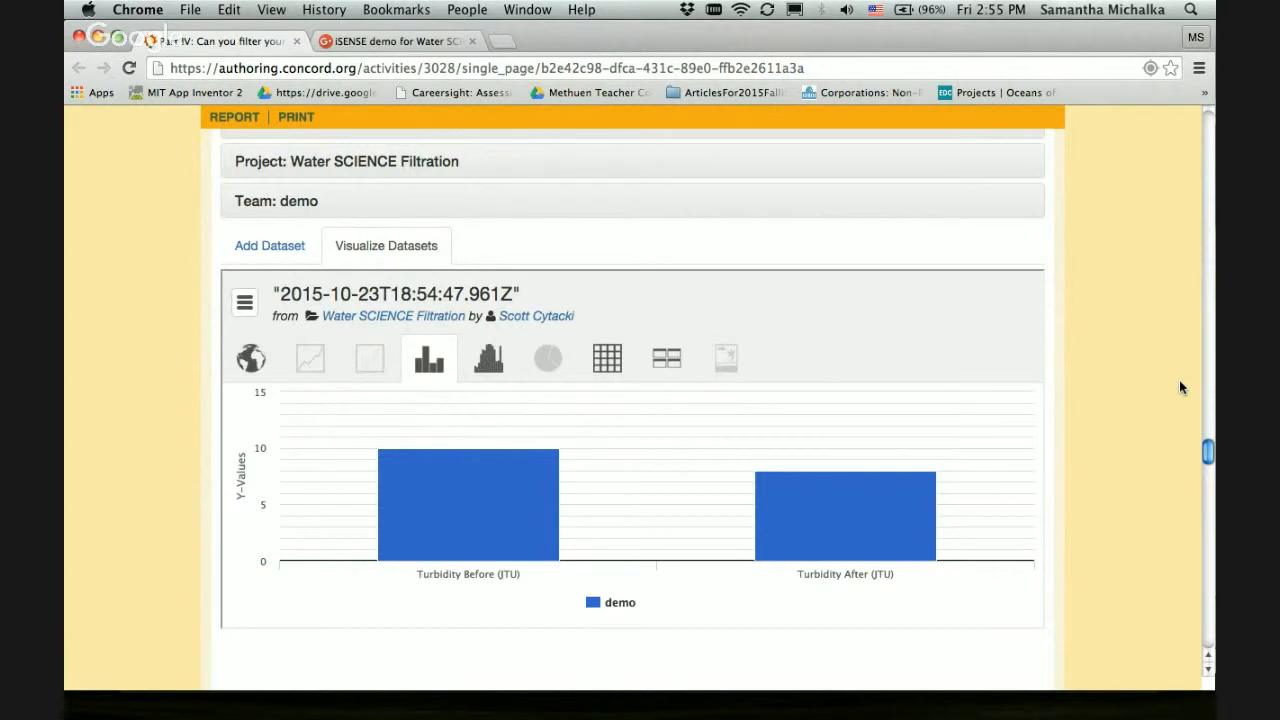
{"action": "scroll", "coordinate": [1180, 387], "scroll_direction": "up", "scroll_amount": 2}
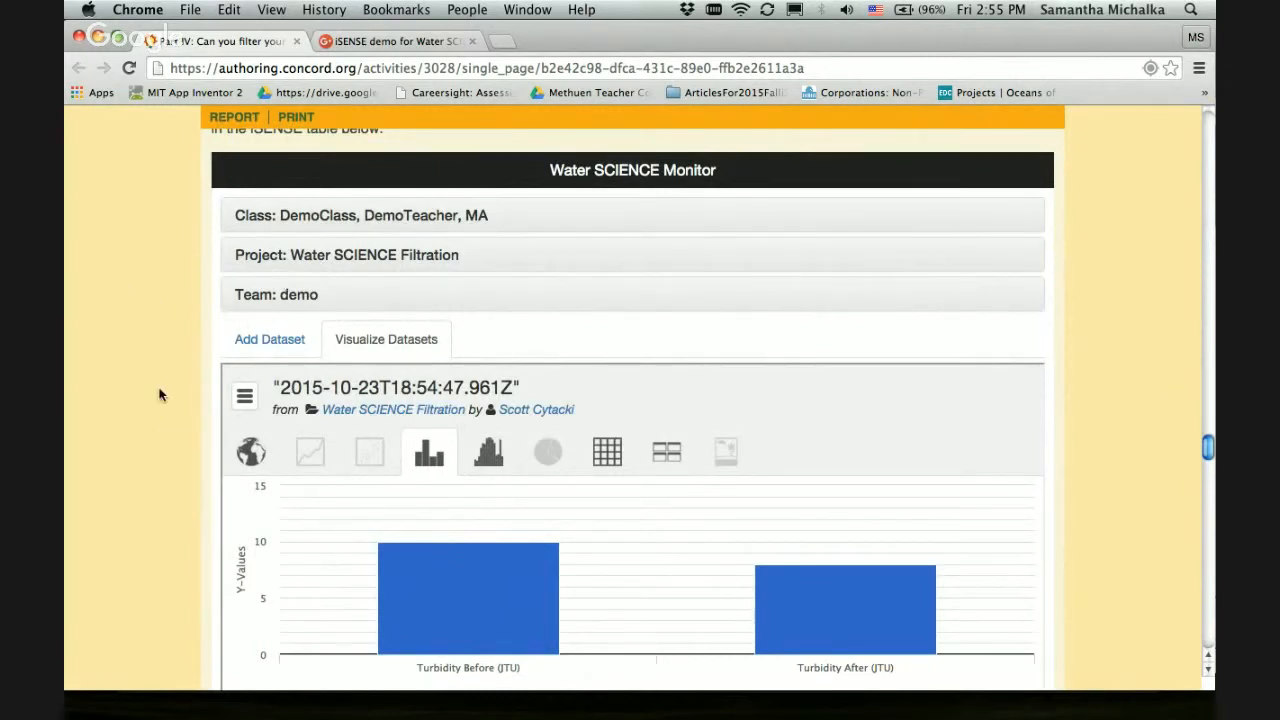
{"action": "left_click", "coordinate": [384, 255]}
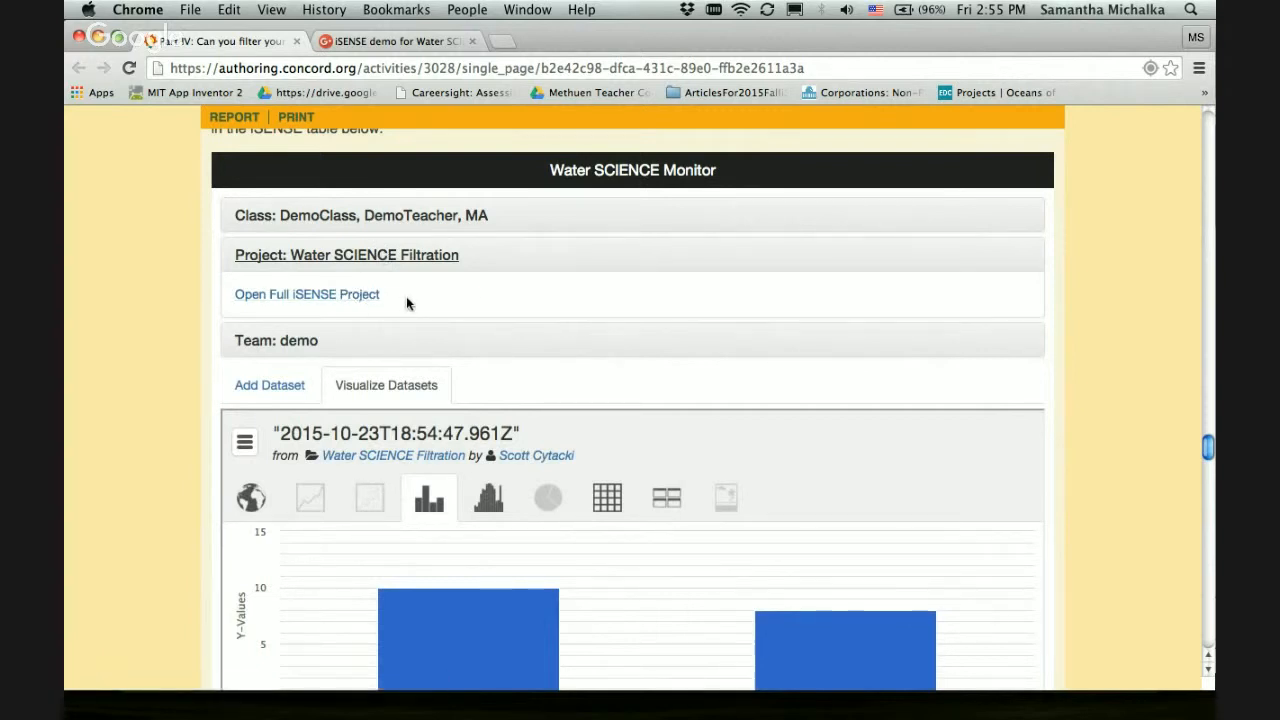
{"action": "left_click", "coordinate": [339, 296]}
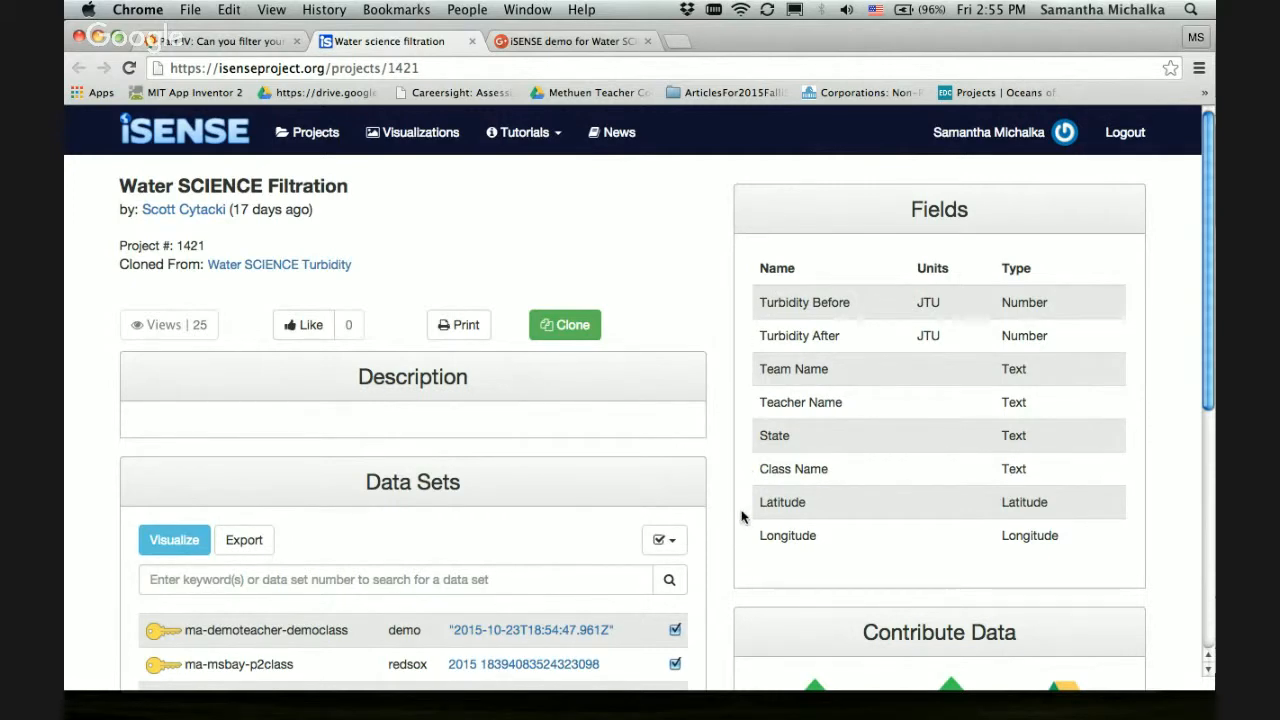
Select only the Massachusetts p2class data sets in the project's Data Sets list and visualize them
{"action": "scroll", "coordinate": [741, 516], "scroll_direction": "down", "scroll_amount": 1}
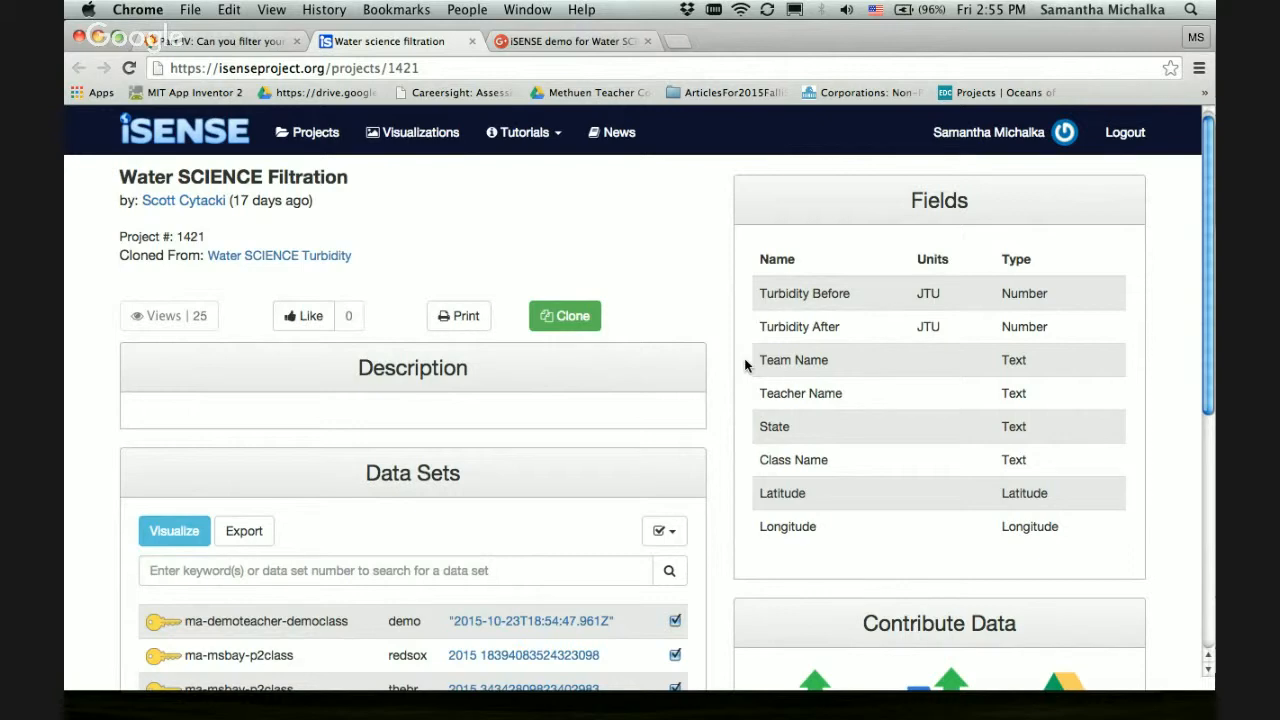
{"action": "scroll", "coordinate": [745, 360], "scroll_direction": "down", "scroll_amount": 3}
{"action": "scroll", "coordinate": [745, 366], "scroll_direction": "down", "scroll_amount": 5}
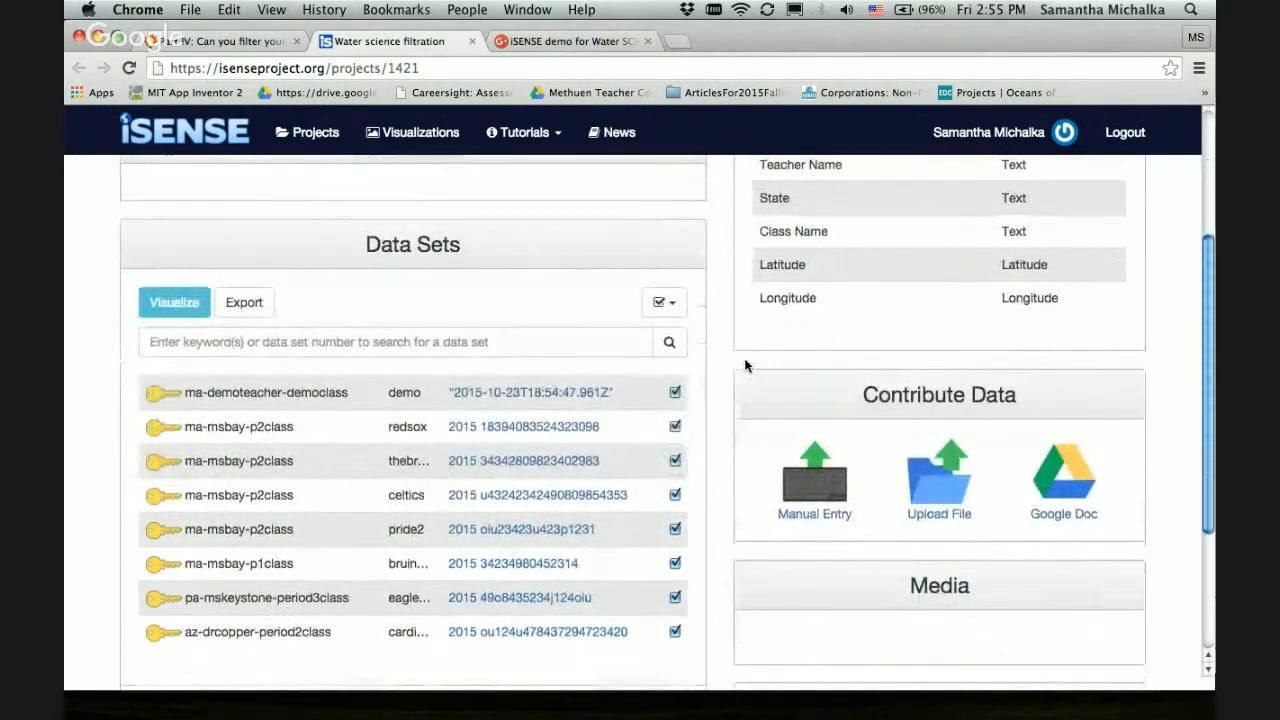
{"action": "scroll", "coordinate": [746, 366], "scroll_direction": "down", "scroll_amount": 2}
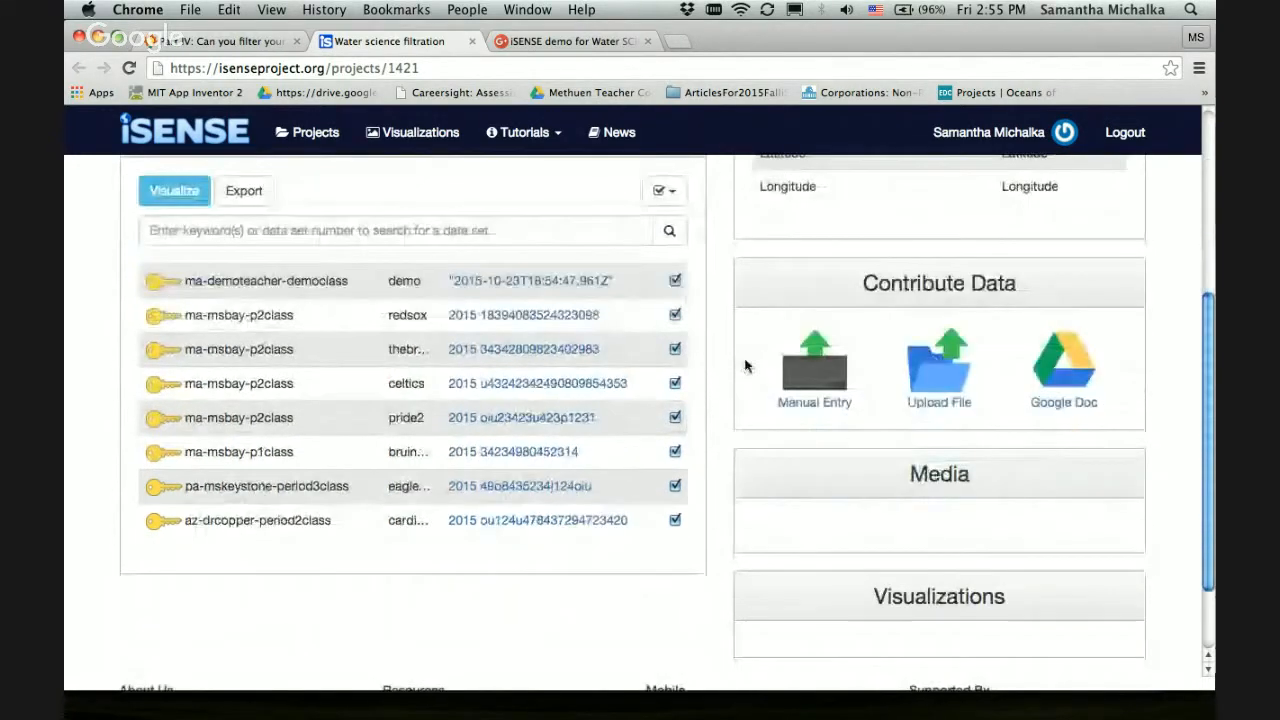
{"action": "scroll", "coordinate": [746, 366], "scroll_direction": "up", "scroll_amount": 3}
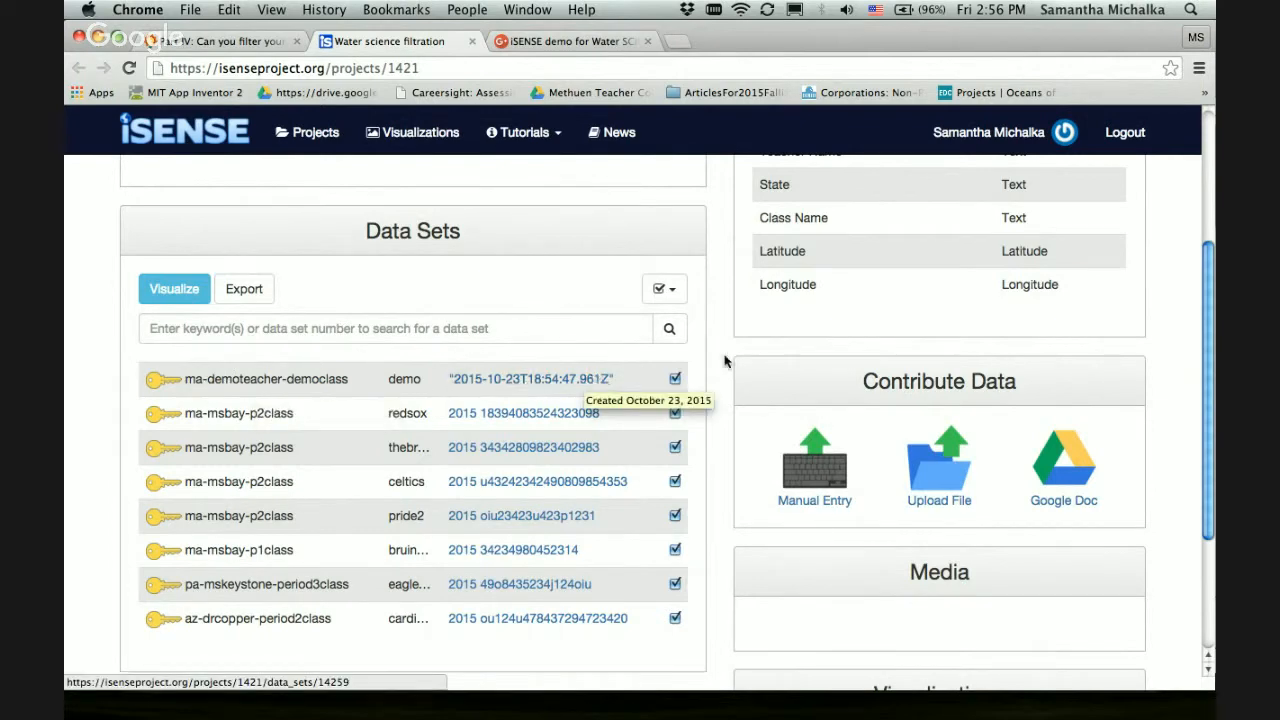
{"action": "left_click", "coordinate": [680, 290]}
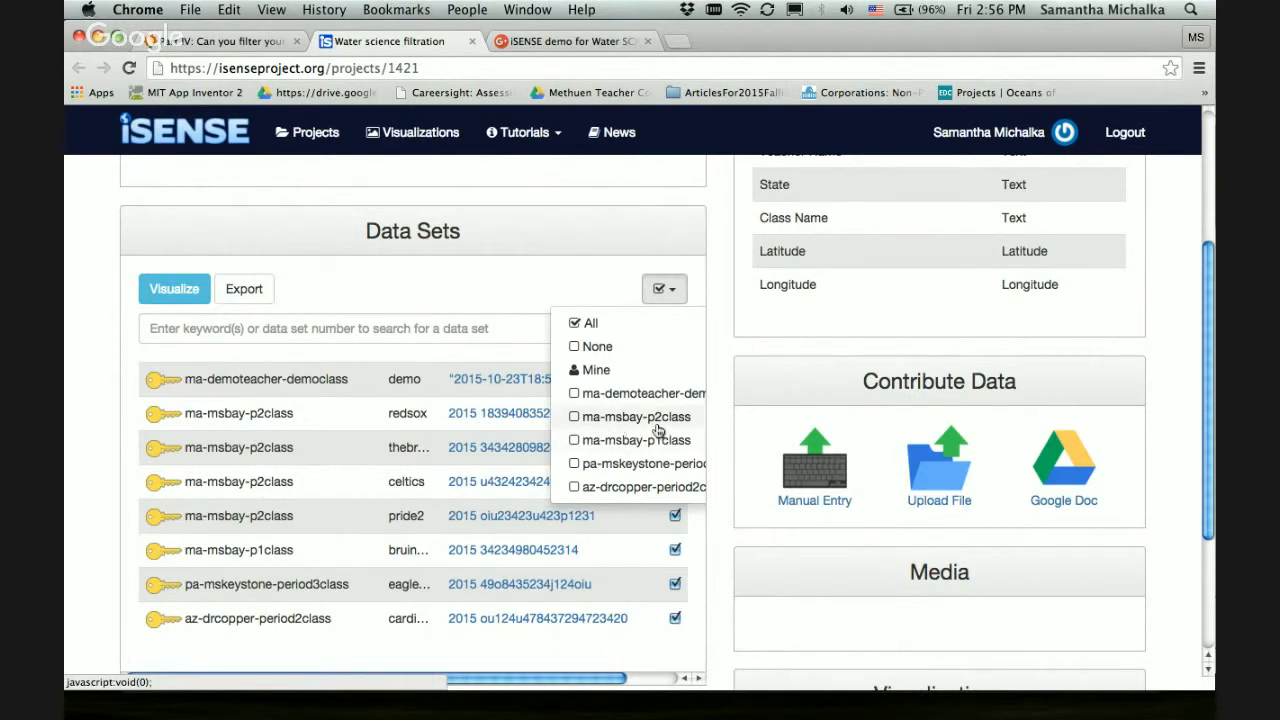
{"action": "left_click", "coordinate": [577, 421]}
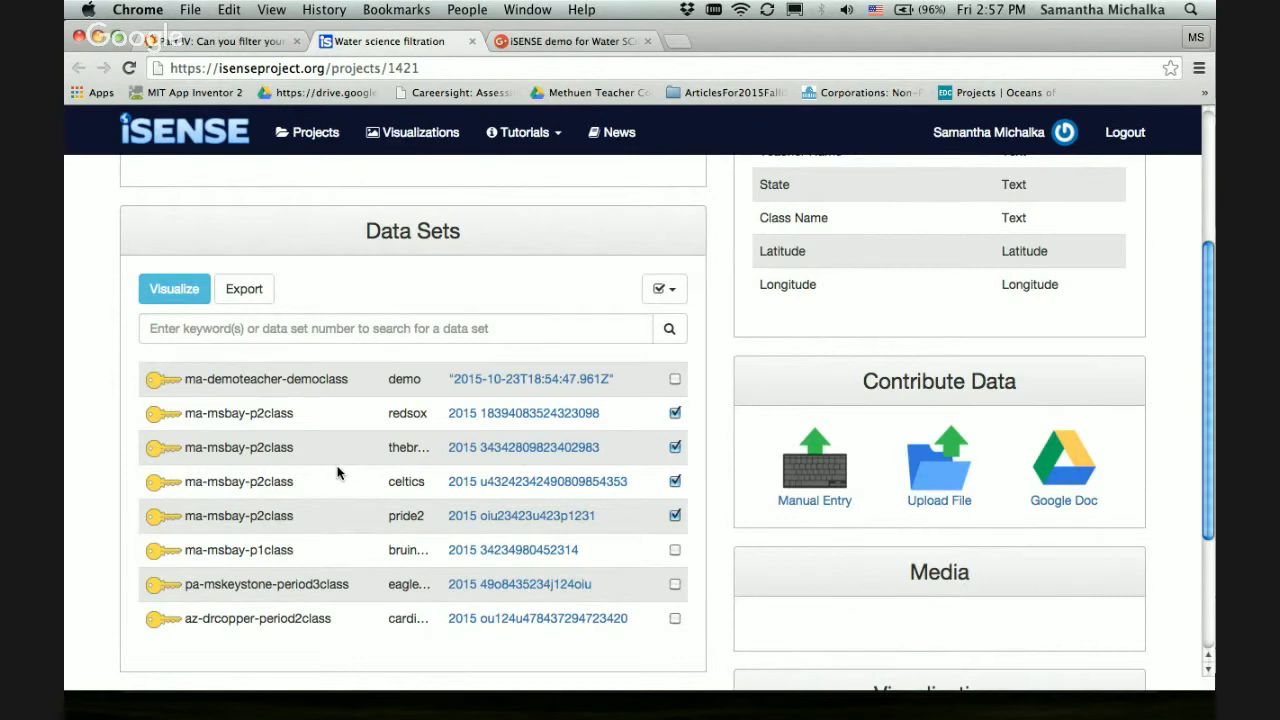
{"action": "left_click", "coordinate": [155, 287]}
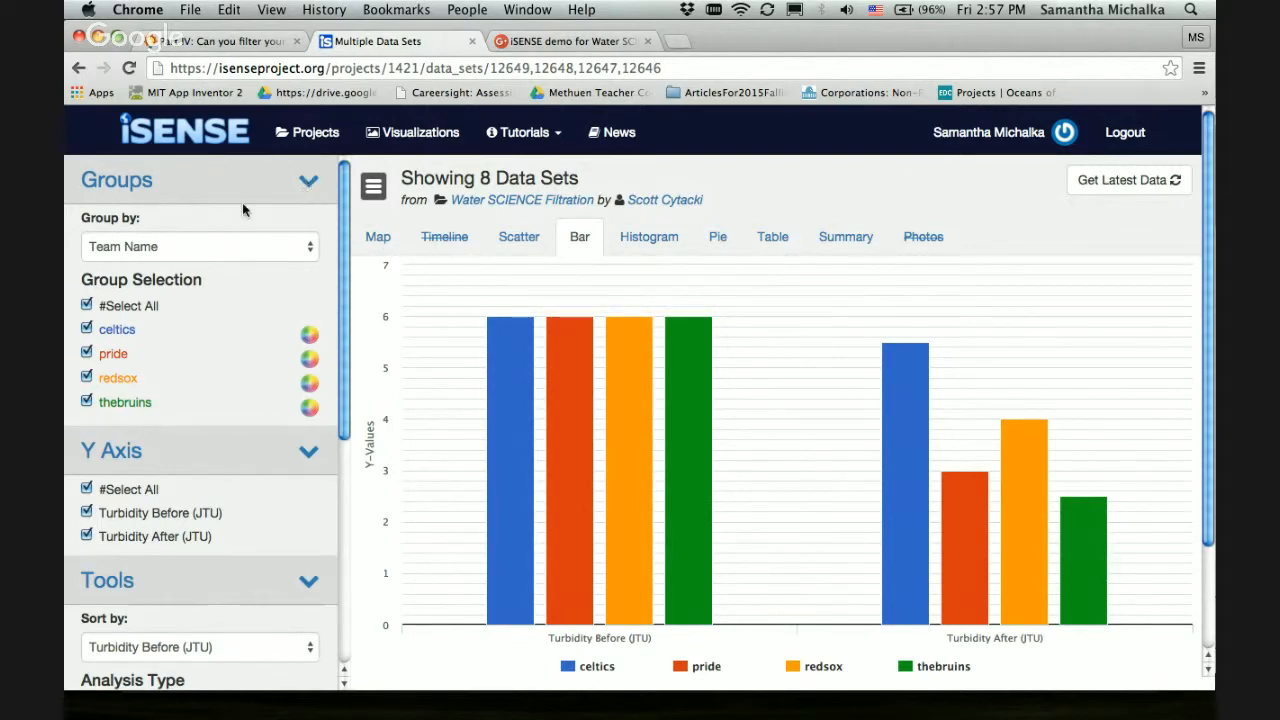
Group the bar chart by Teacher Name, inspect the turbidity bars, and return the grouping to Team Name
{"action": "left_click", "coordinate": [161, 249]}
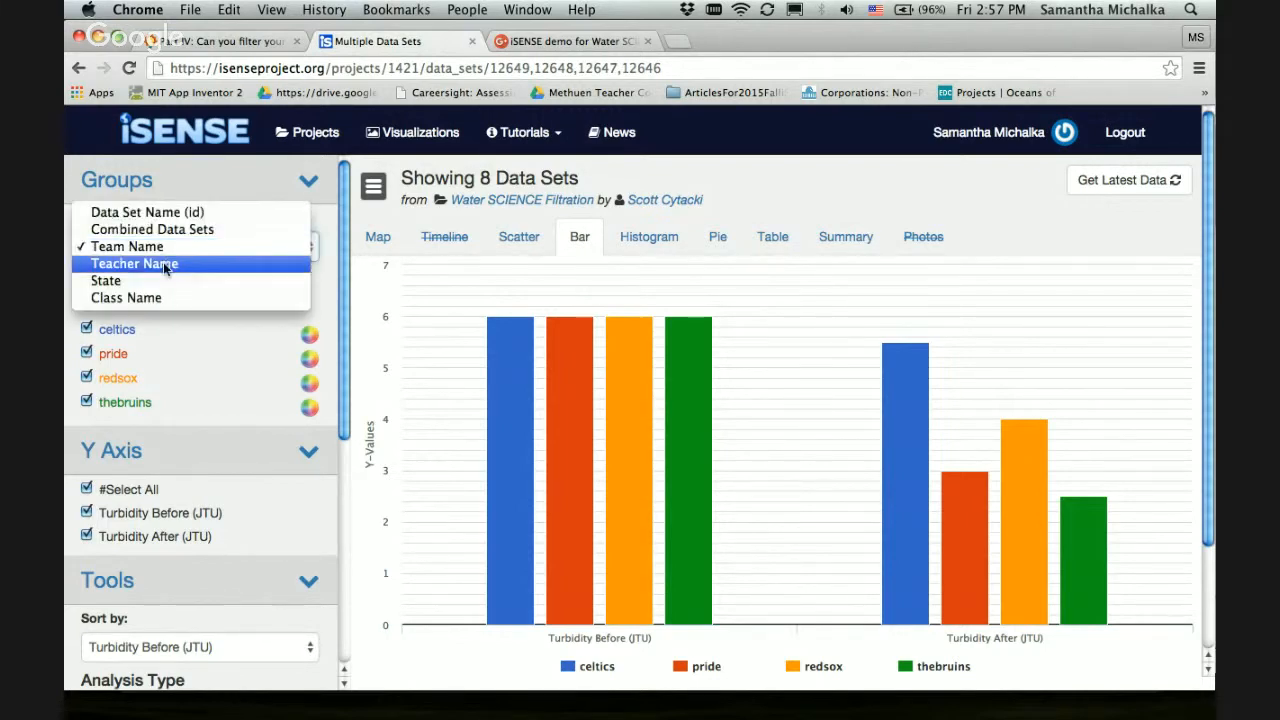
{"action": "left_click", "coordinate": [166, 265]}
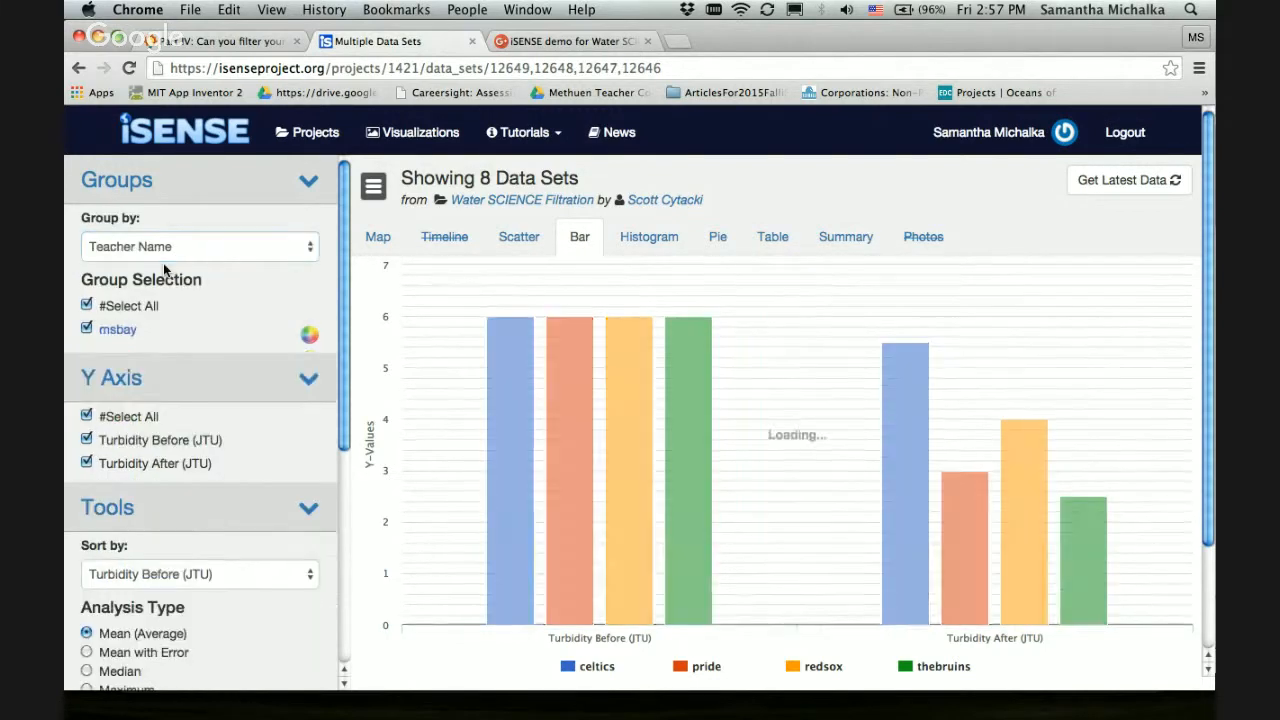
{"action": "mouse_move", "coordinate": [676, 463]}
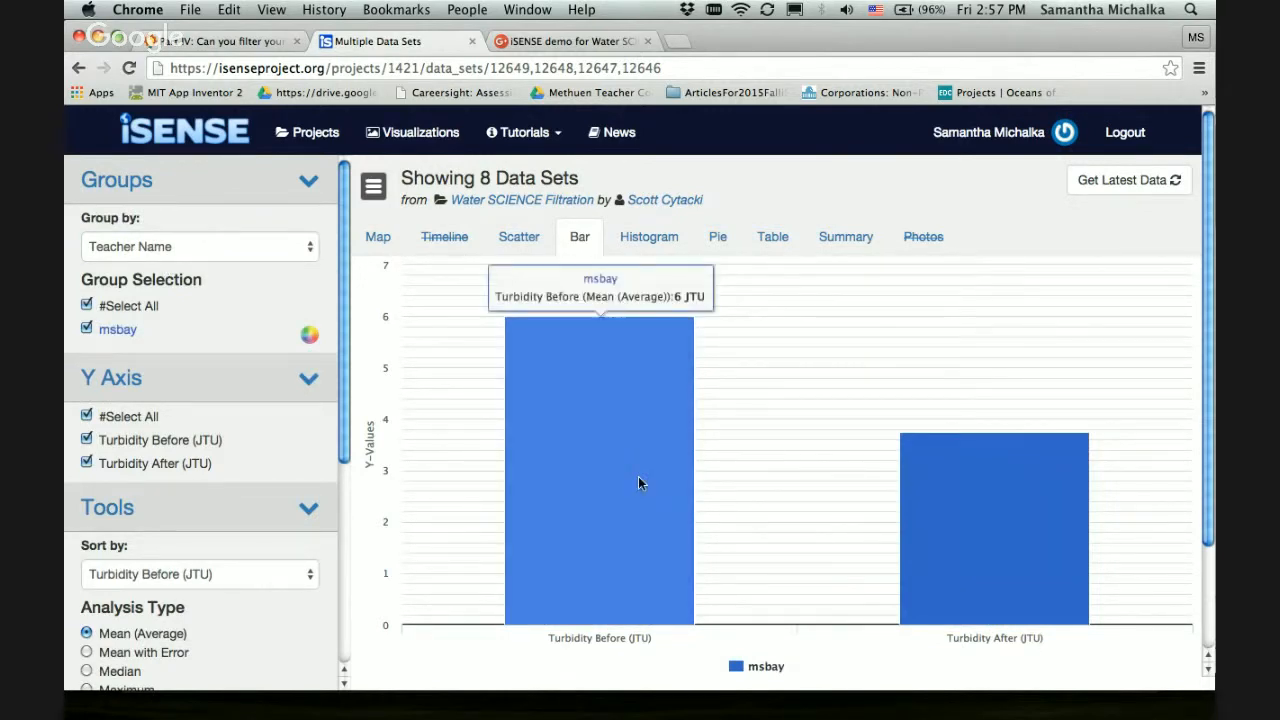
{"action": "mouse_move", "coordinate": [1048, 567]}
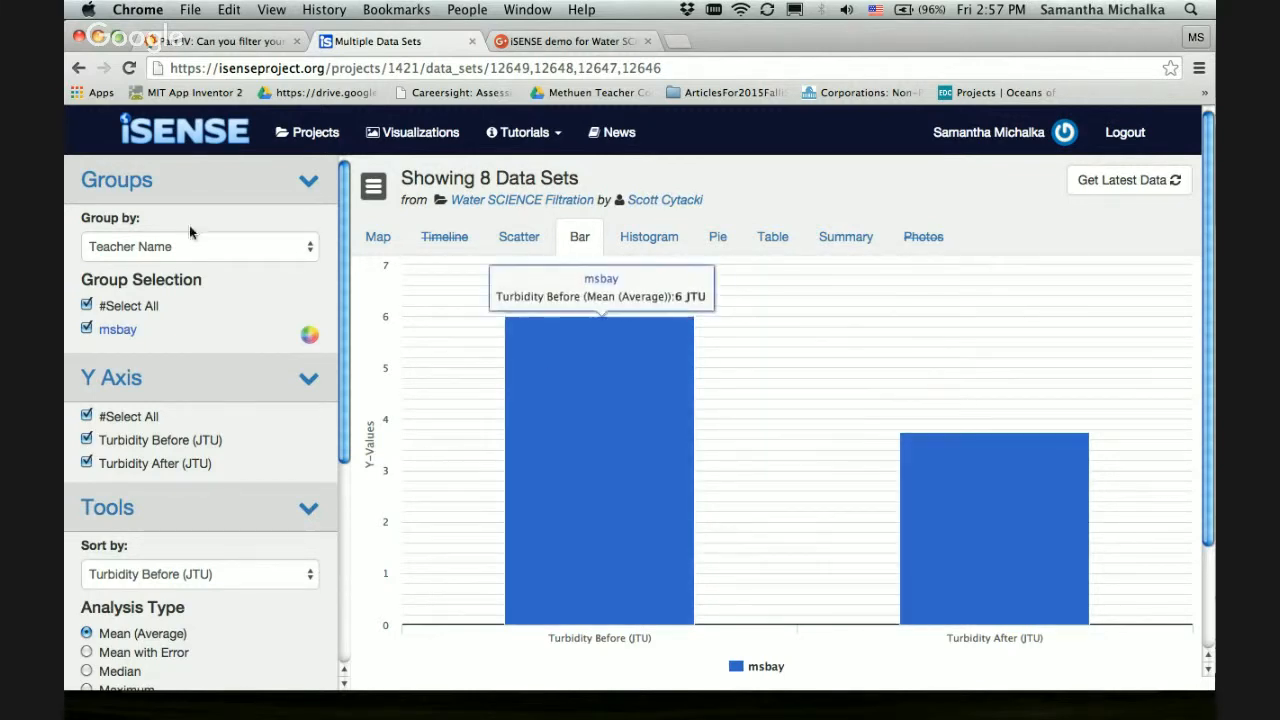
{"action": "left_click", "coordinate": [181, 249]}
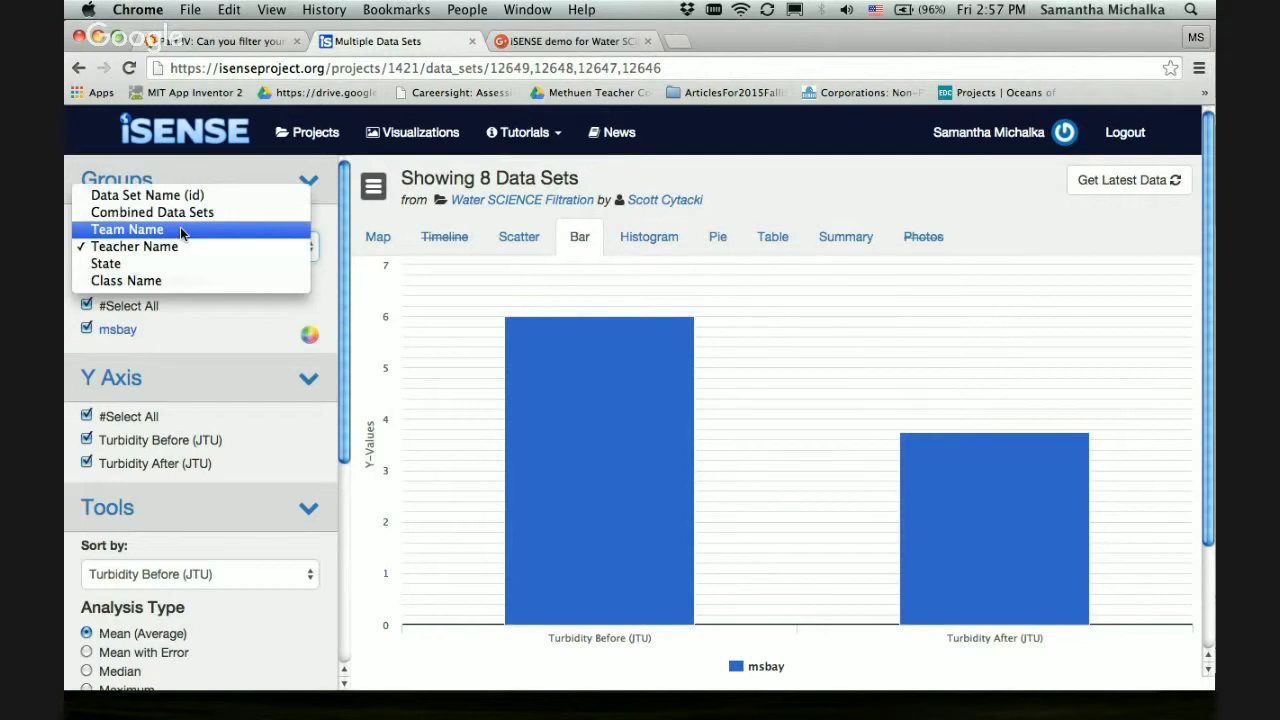
{"action": "left_click", "coordinate": [181, 229]}
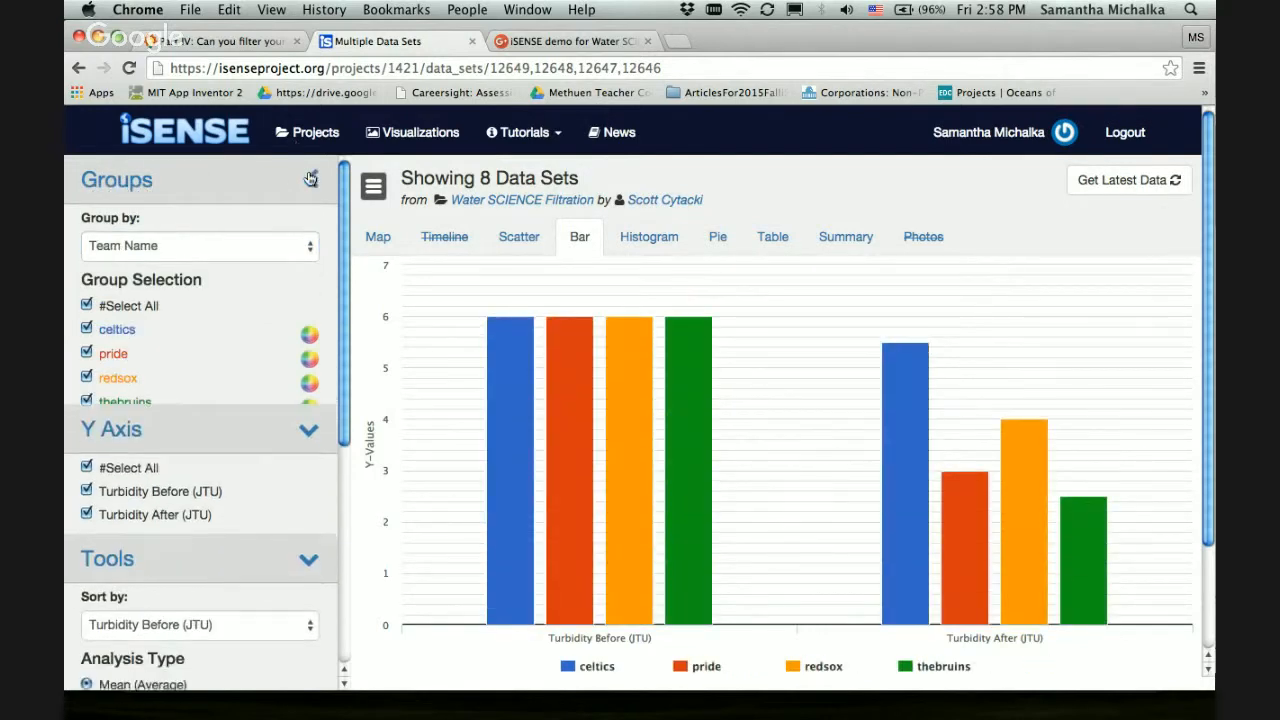
Collapse the Groups settings, then exclude Turbidity Before (JTU) from the chart's Y axis and include it again
{"action": "left_click", "coordinate": [311, 178]}
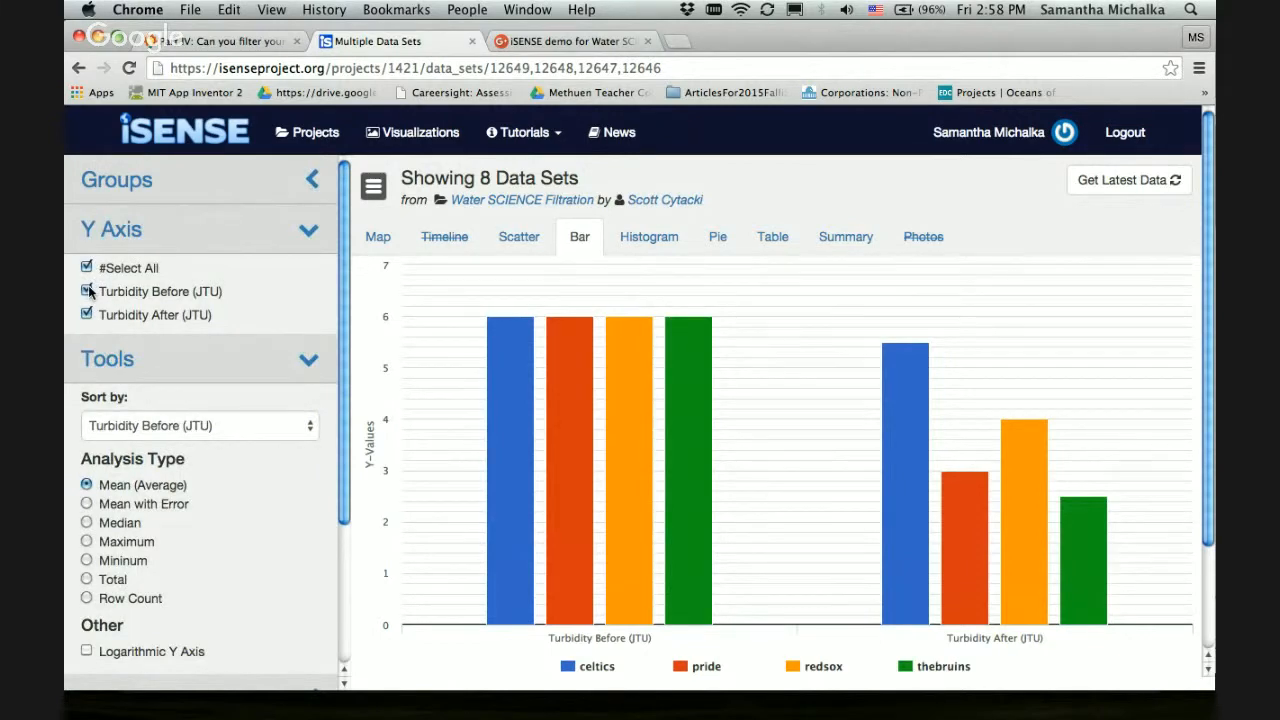
{"action": "left_click", "coordinate": [87, 291]}
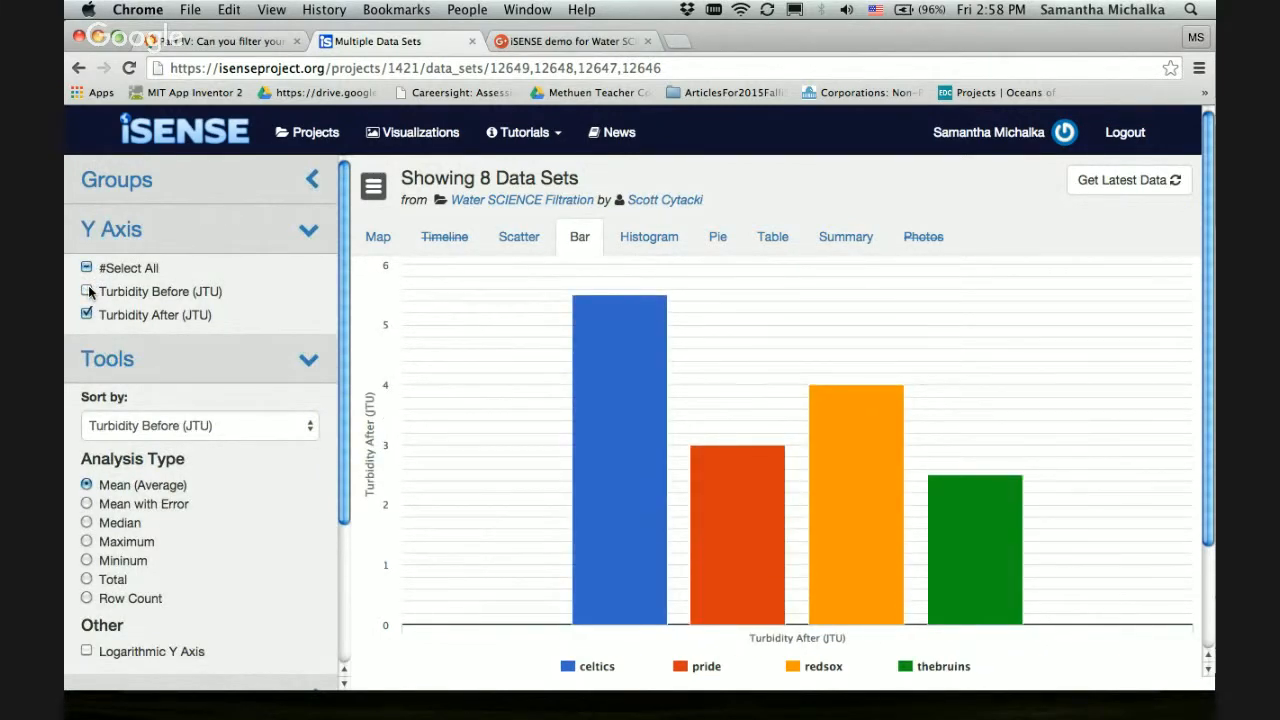
{"action": "left_click", "coordinate": [87, 291]}
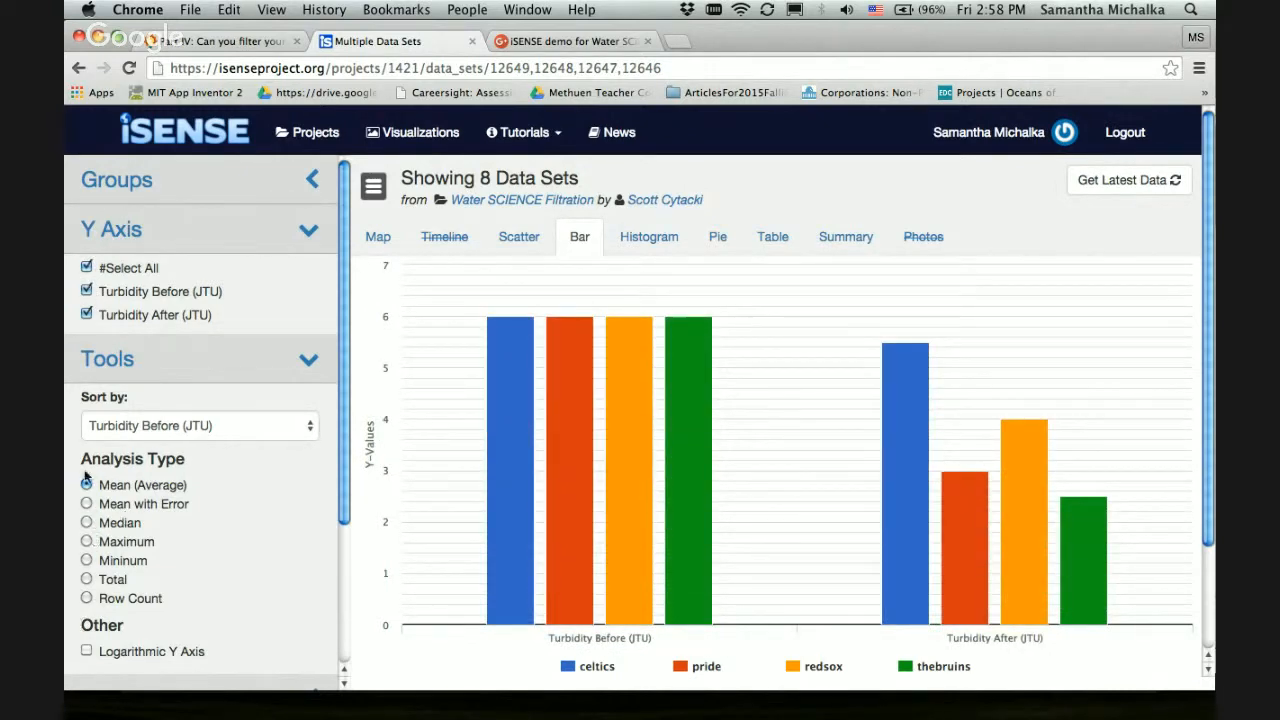
Try the Maximum analysis type on the bar chart and return to Mean (Average)
{"action": "left_click", "coordinate": [86, 542]}
{"action": "left_click", "coordinate": [87, 485]}
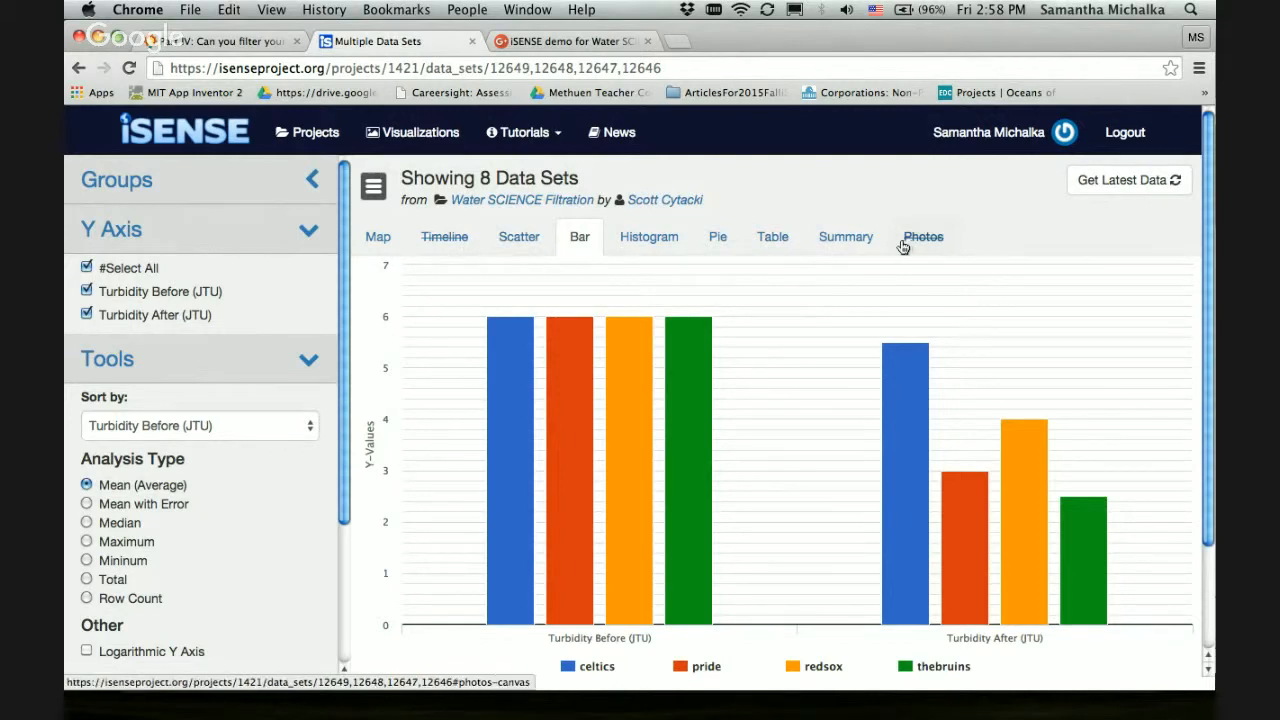
Display the data as a histogram of Turbidity After (JTU) and inspect the teams' bars
{"action": "left_click", "coordinate": [653, 236]}
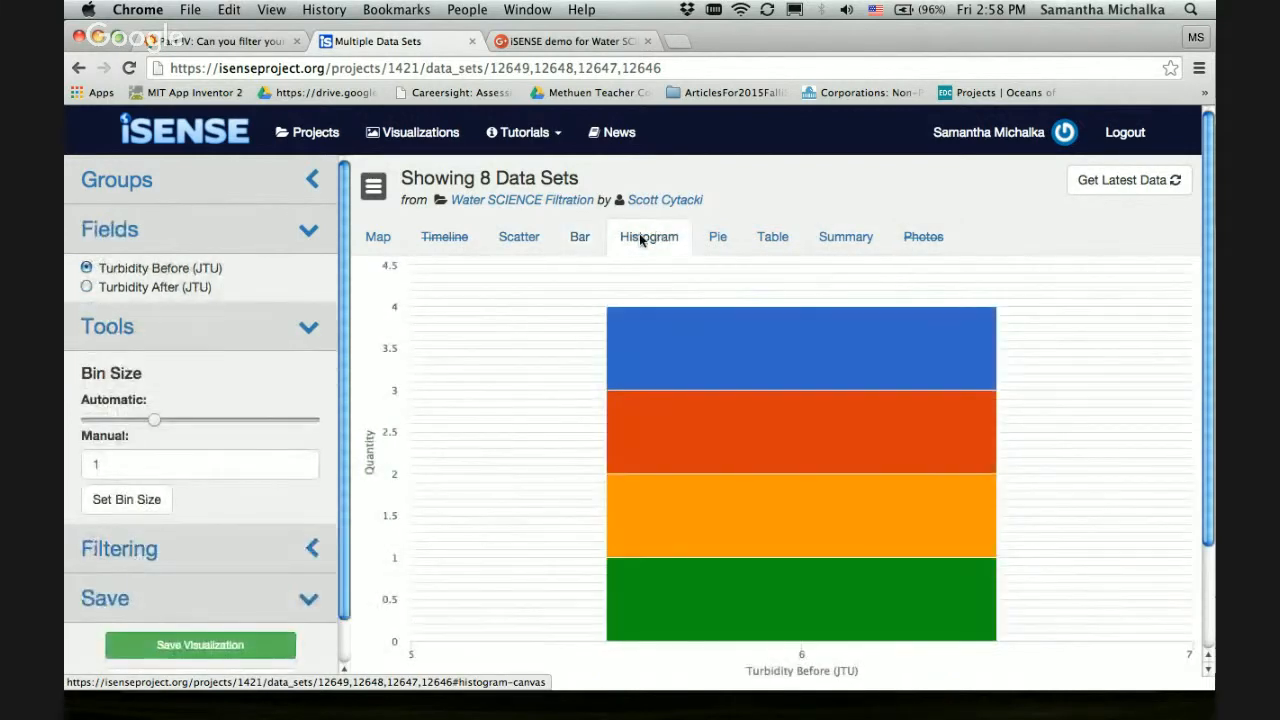
{"action": "left_click", "coordinate": [115, 288]}
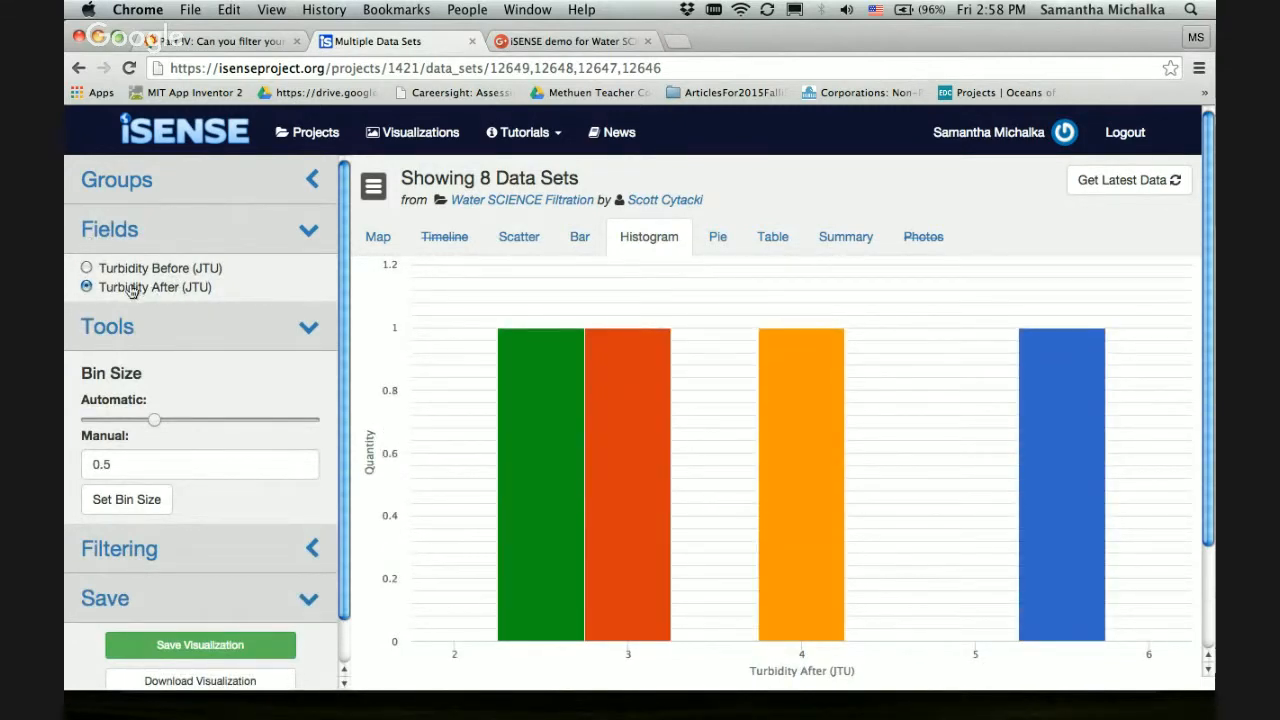
{"action": "mouse_move", "coordinate": [516, 517]}
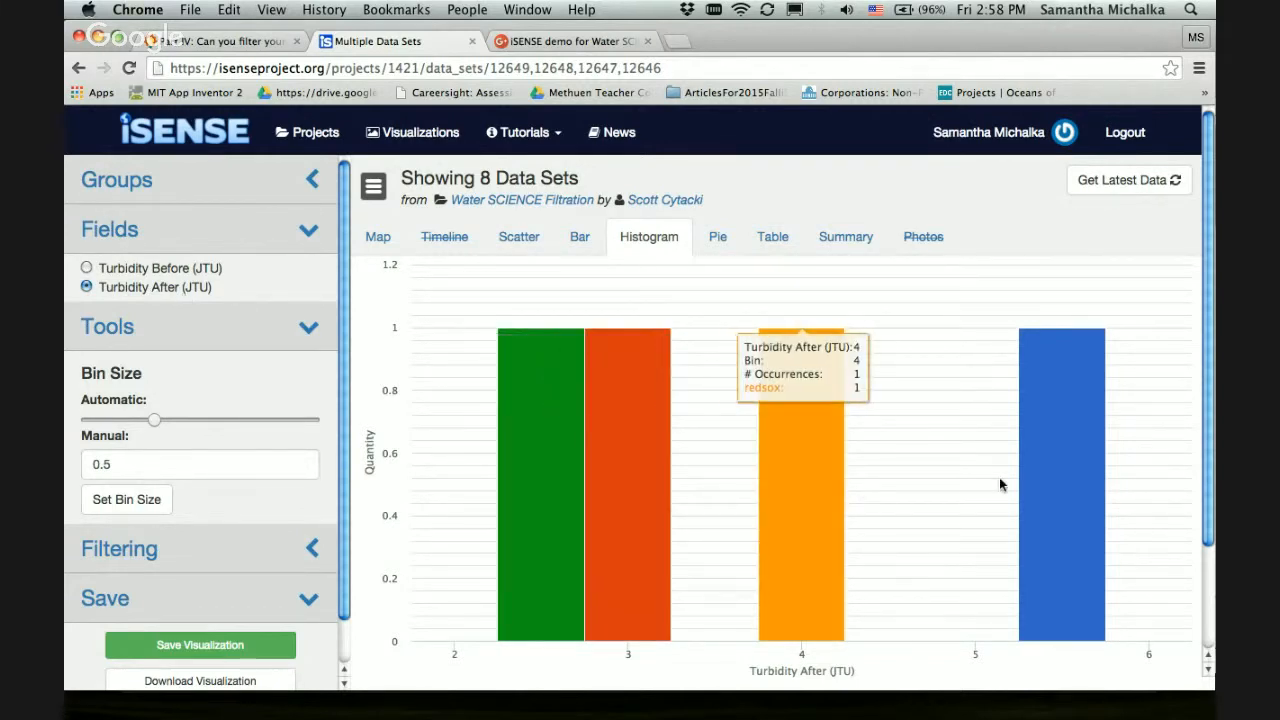
{"action": "mouse_move", "coordinate": [1099, 473]}
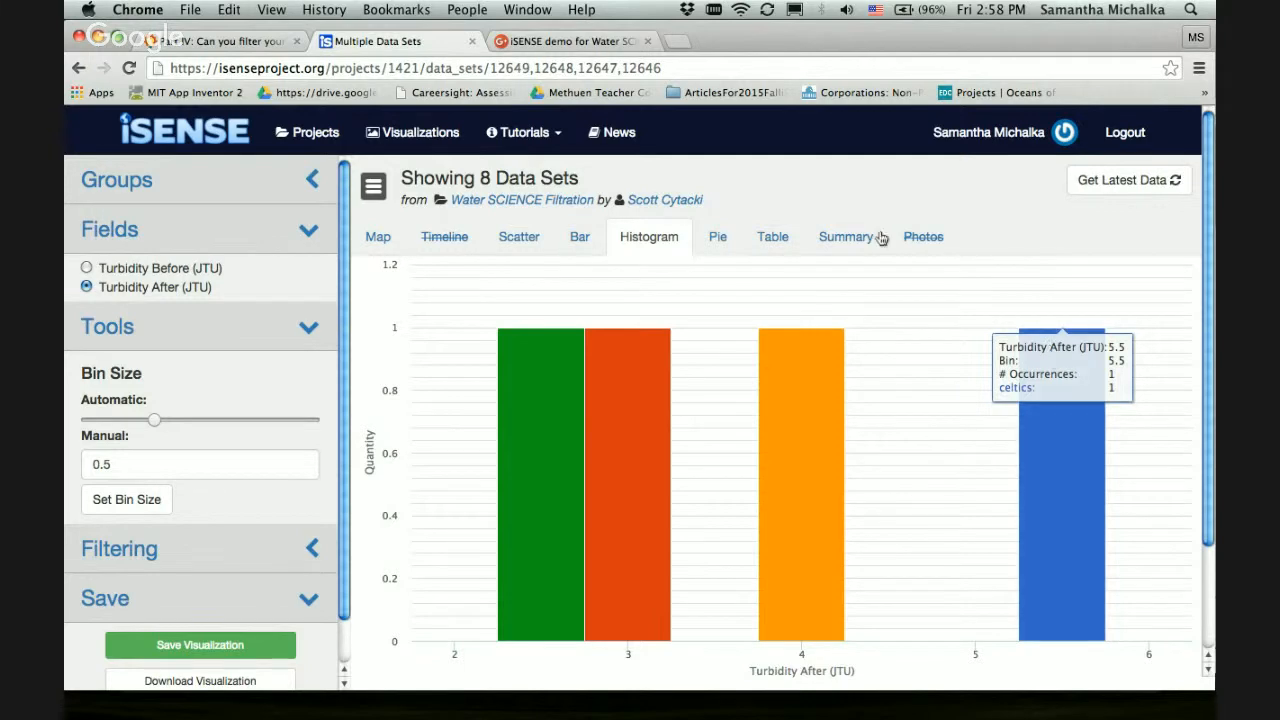
Review the class data in the table view and then the summary statistics for Turbidity After (JTU)
{"action": "left_click", "coordinate": [775, 238]}
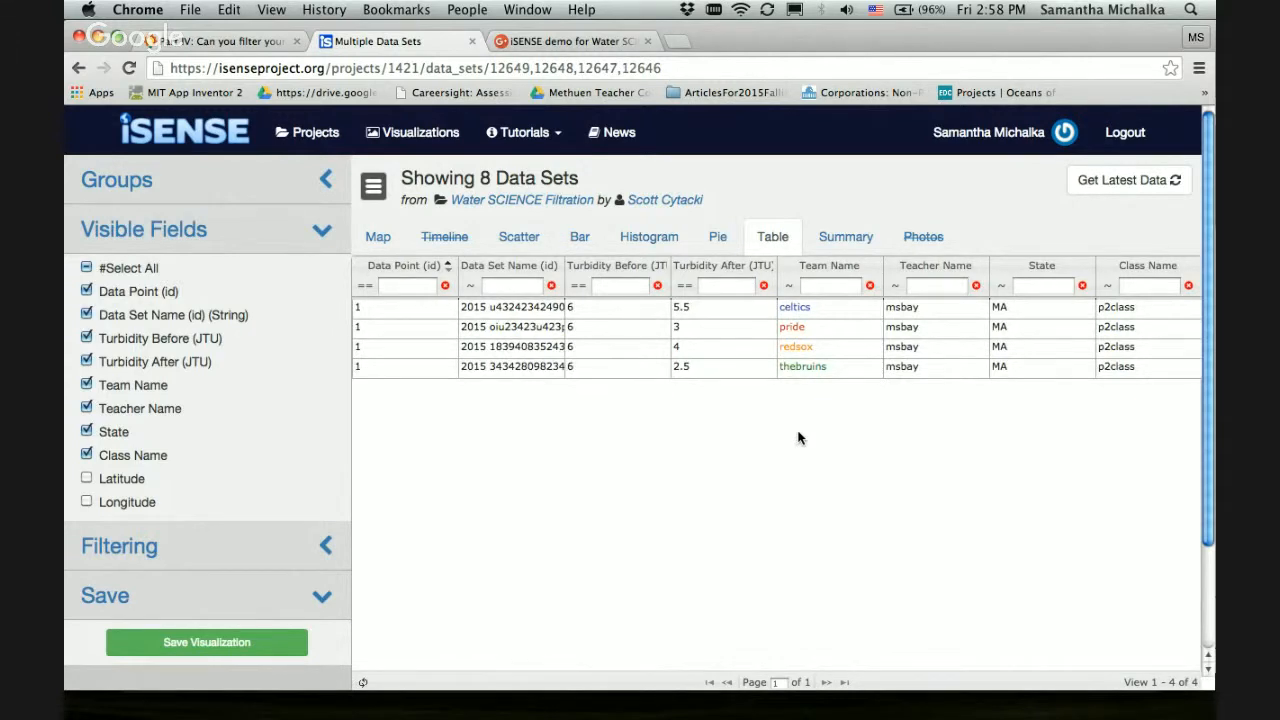
{"action": "left_click", "coordinate": [835, 245]}
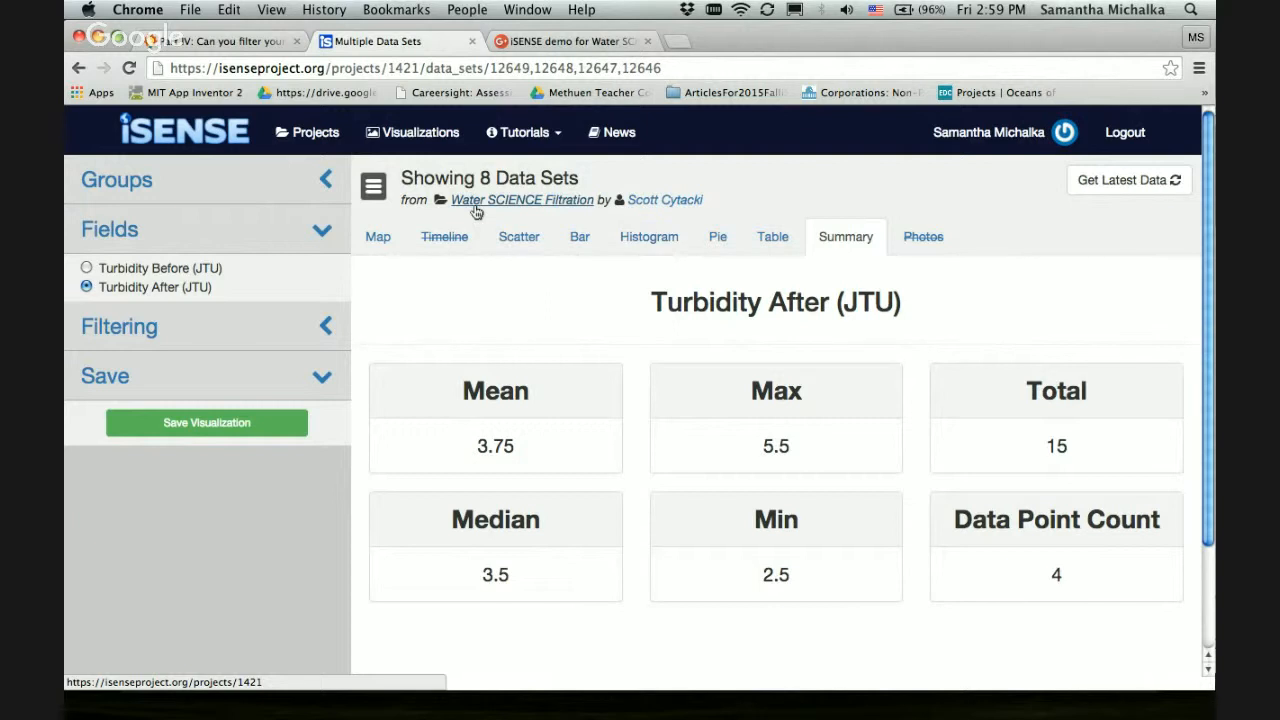
Return to the Water SCIENCE Filtration project, visualize all of its data sets, and inspect the resulting bar chart
{"action": "left_click", "coordinate": [537, 201]}
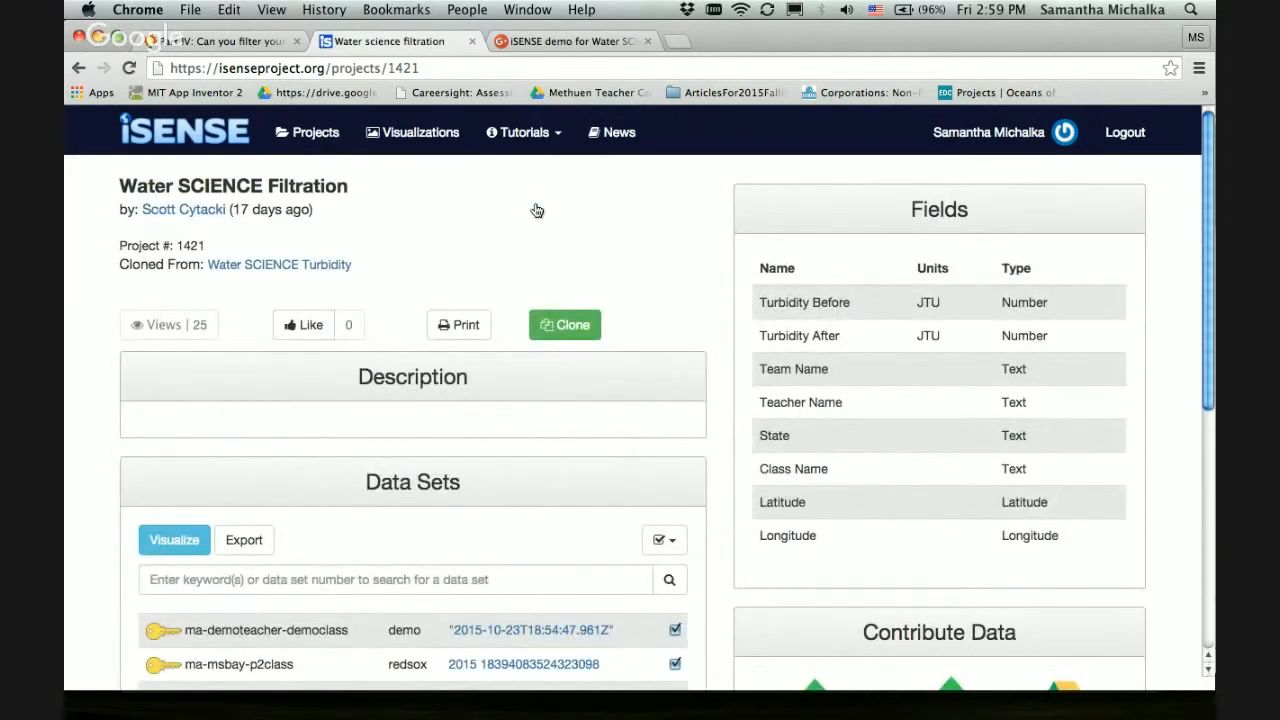
{"action": "scroll", "coordinate": [663, 250], "scroll_direction": "down", "scroll_amount": 5}
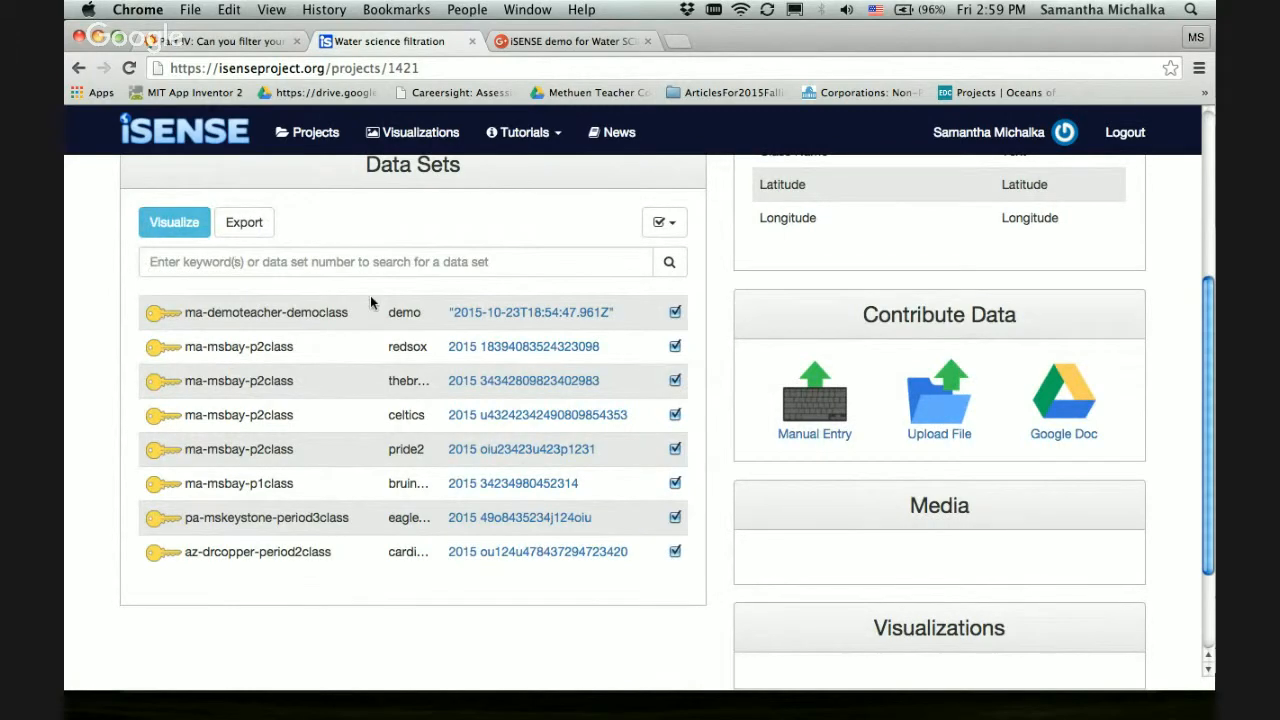
{"action": "left_click", "coordinate": [176, 235]}
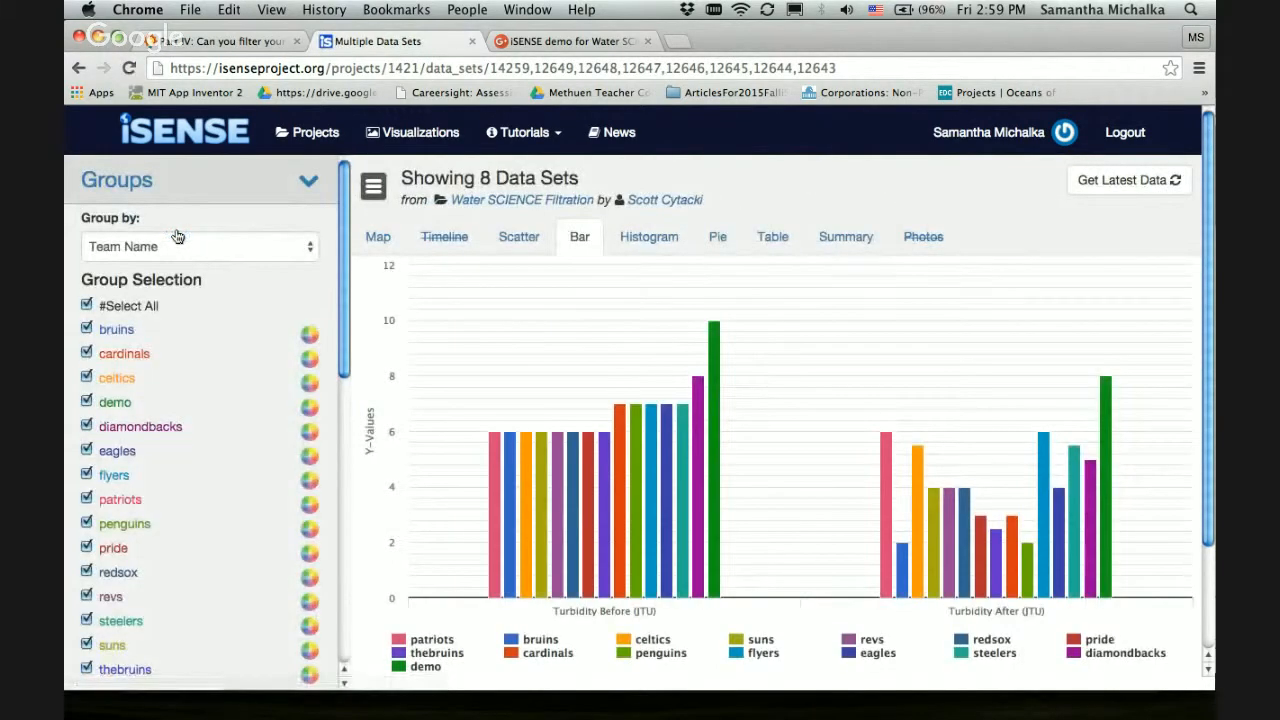
{"action": "mouse_move", "coordinate": [685, 416]}
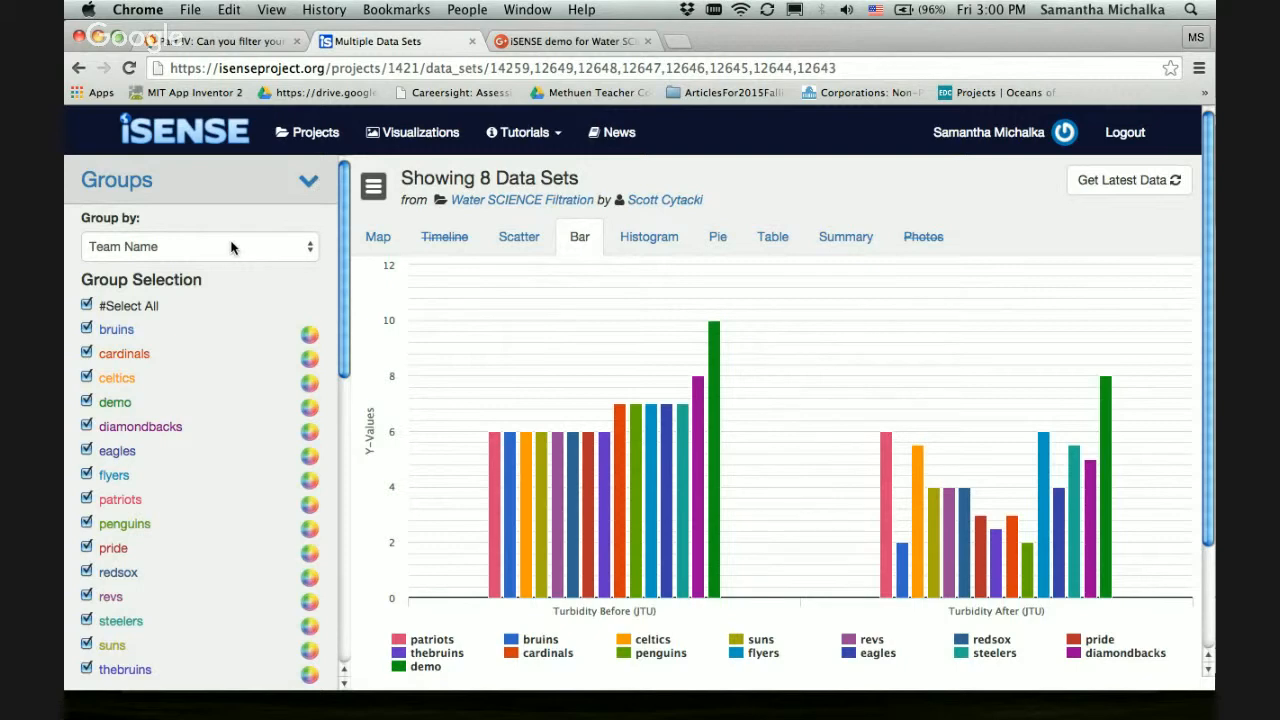
Group the bar chart by State and inspect the Turbidity Before (JTU) bars for each state
{"action": "left_click", "coordinate": [126, 247]}
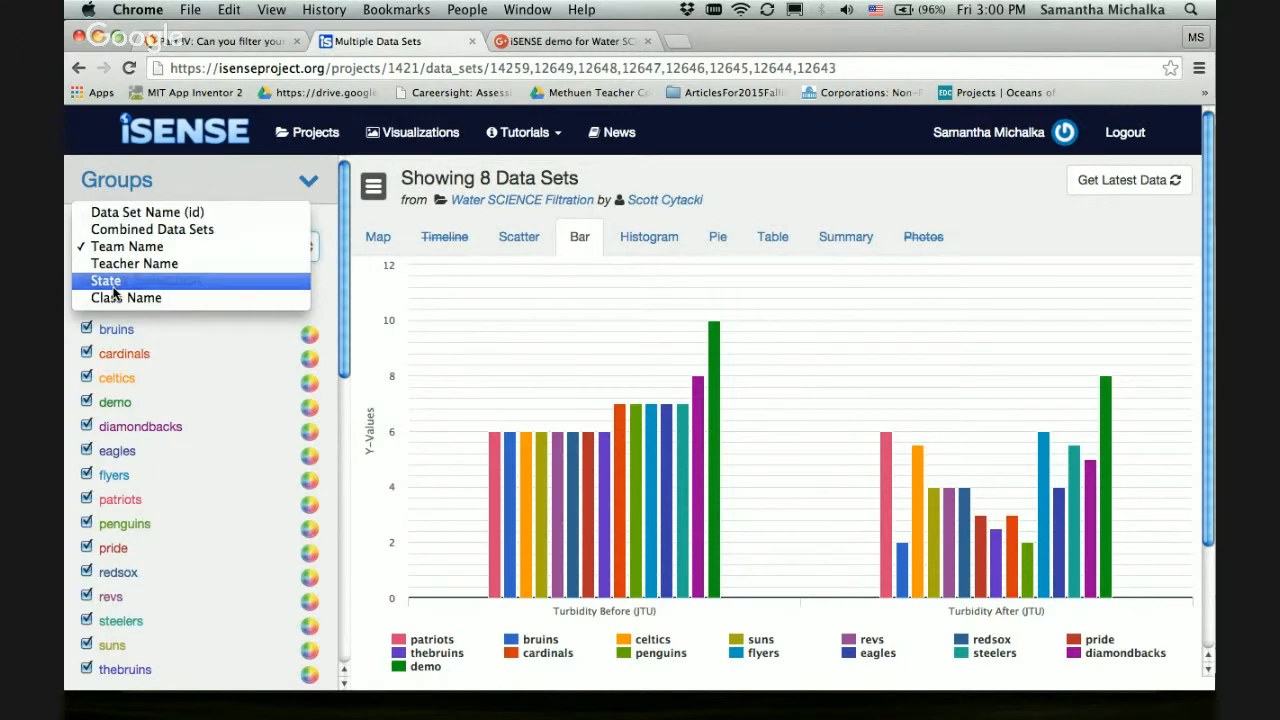
{"action": "left_click", "coordinate": [113, 287]}
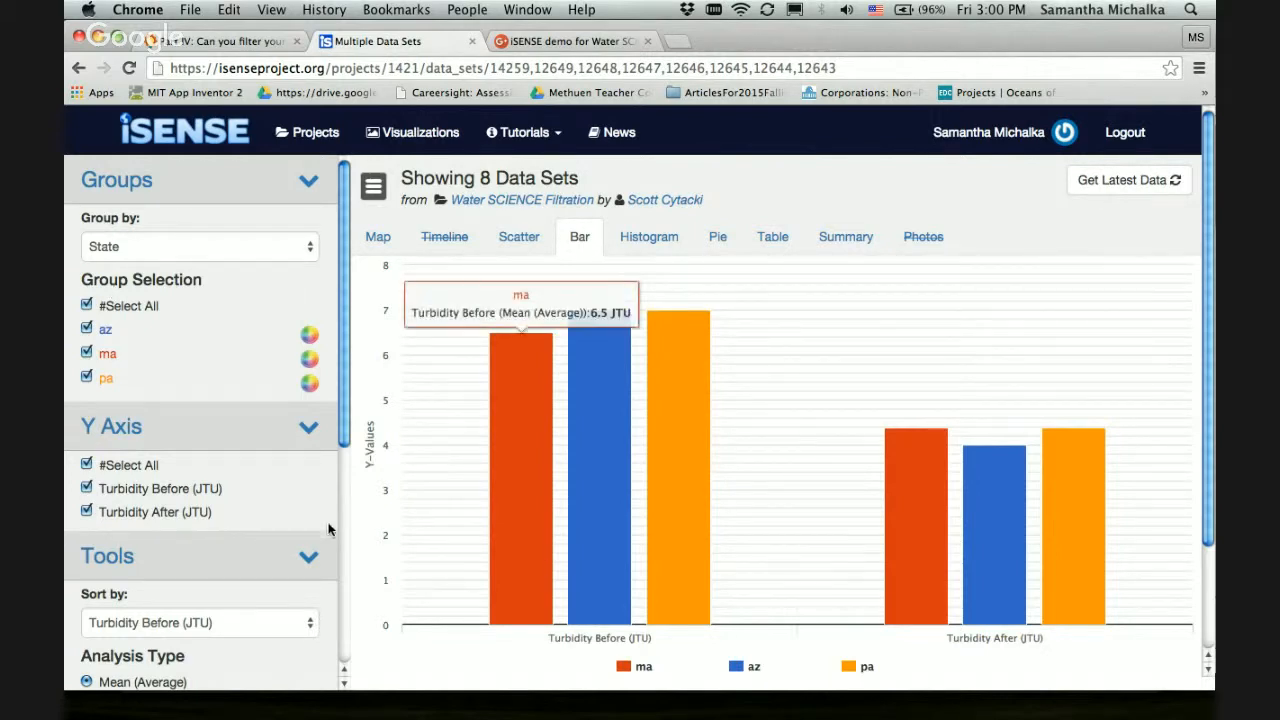
{"action": "mouse_move", "coordinate": [520, 585]}
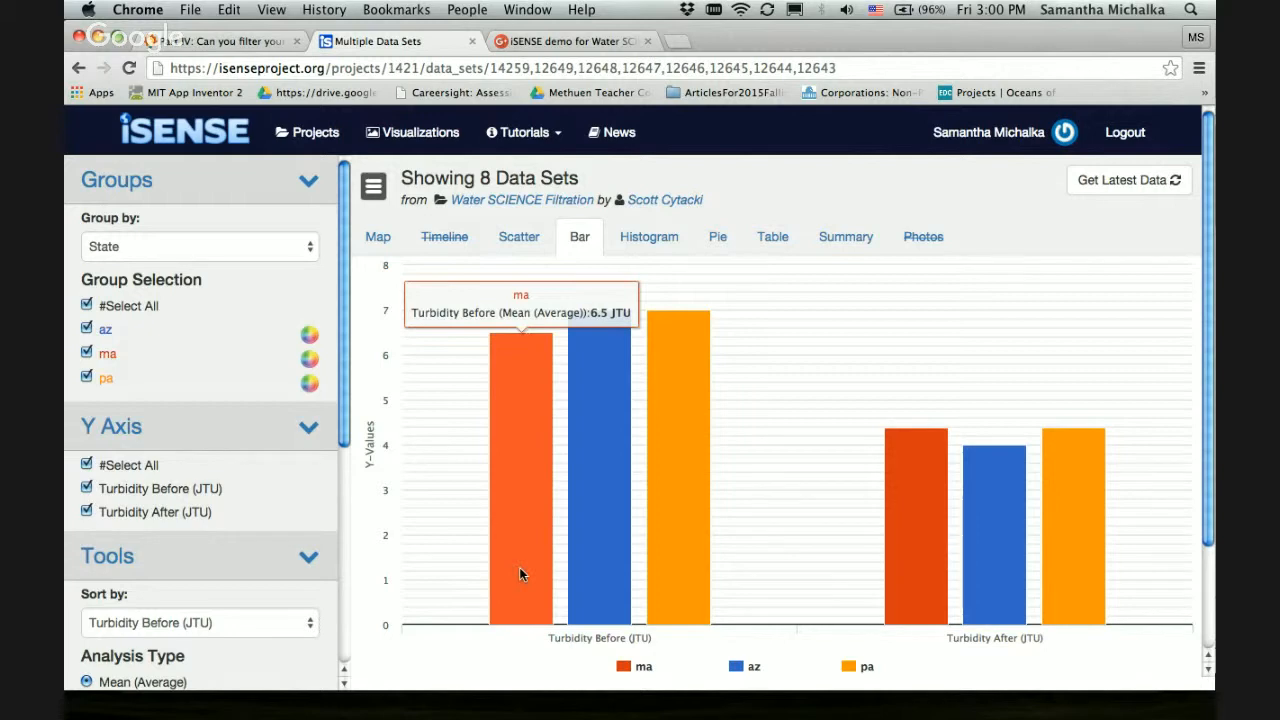
{"action": "mouse_move", "coordinate": [610, 555]}
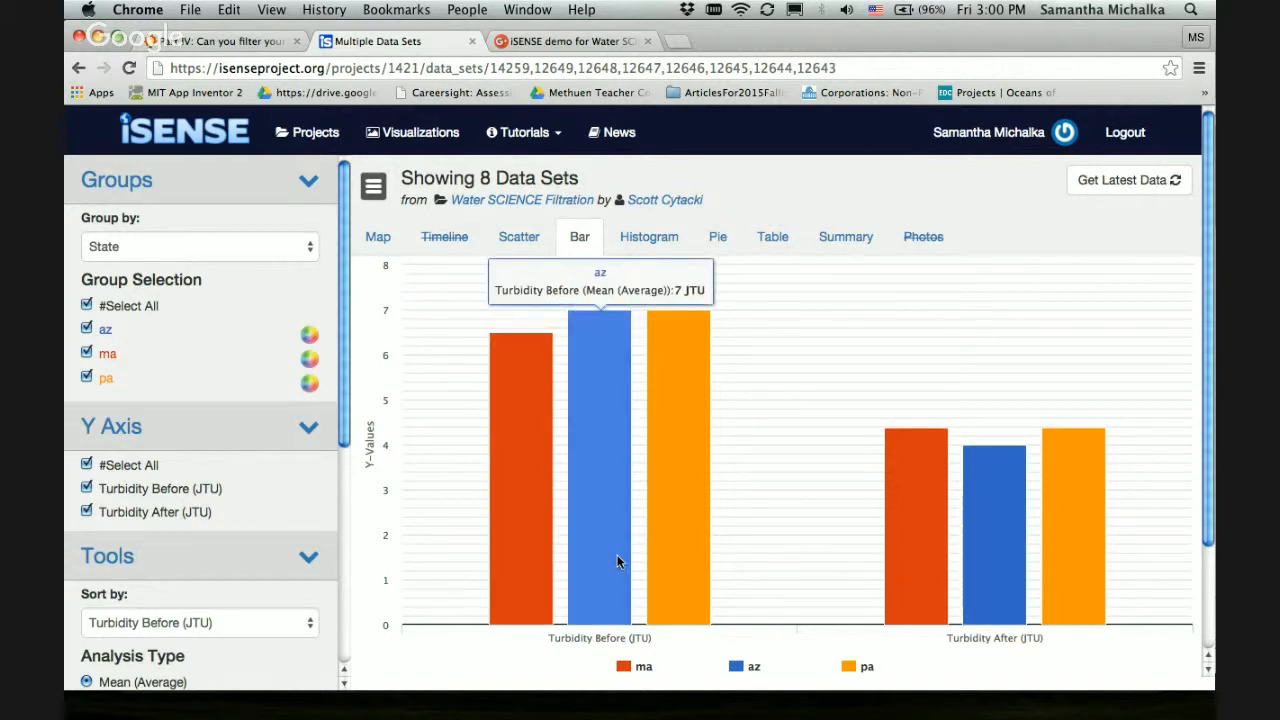
{"action": "mouse_move", "coordinate": [698, 472]}
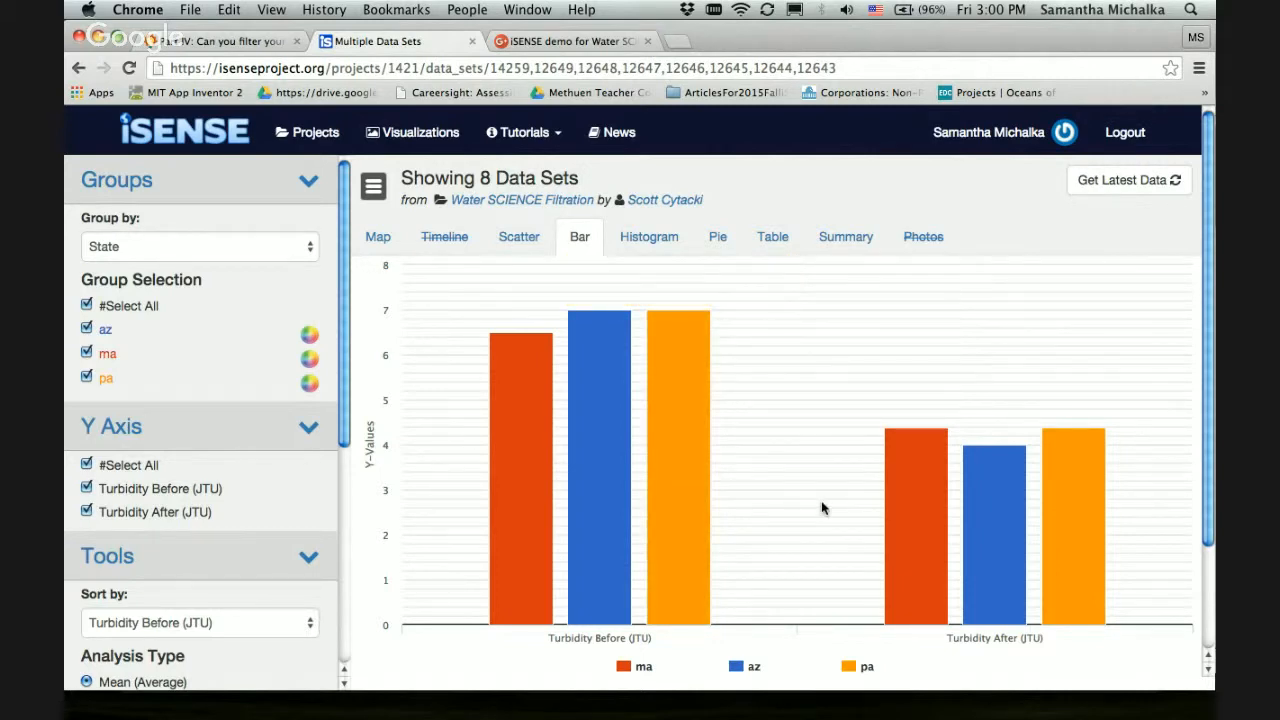
Show the data sets on the map, spread out the Arizona marker cluster, and open its northernmost data point's details
{"action": "left_click", "coordinate": [379, 237]}
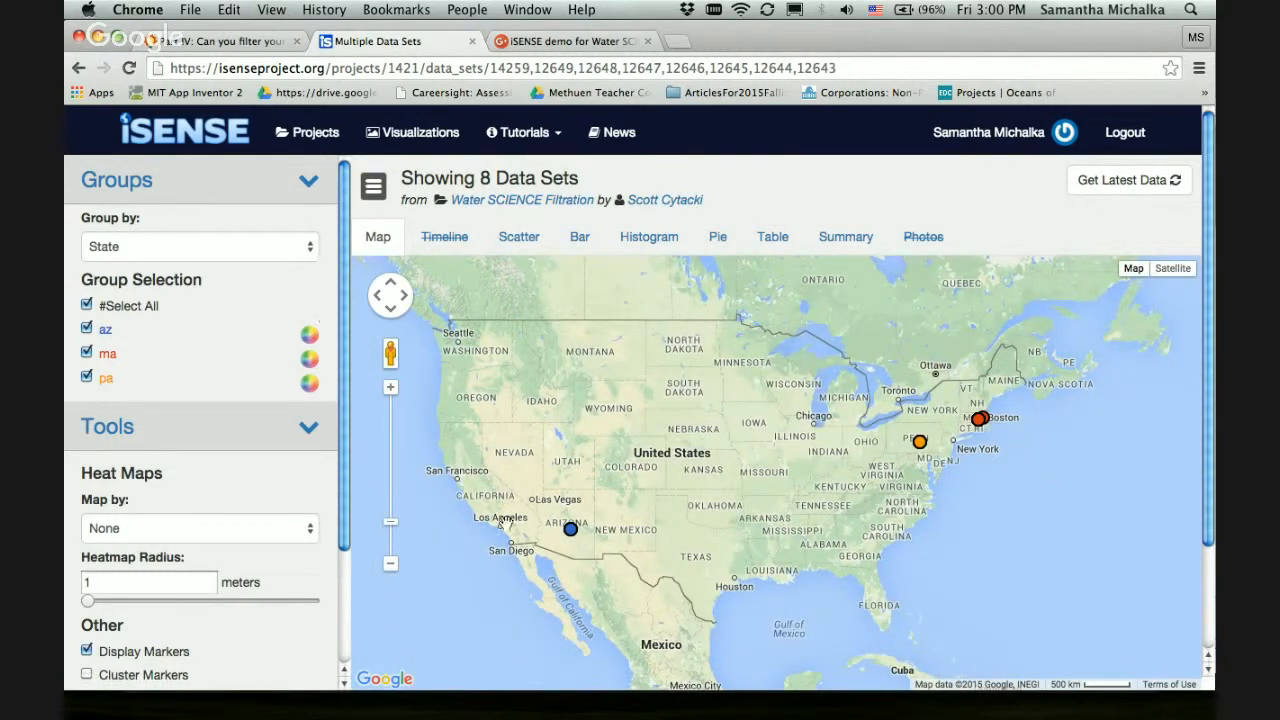
{"action": "left_click", "coordinate": [570, 527]}
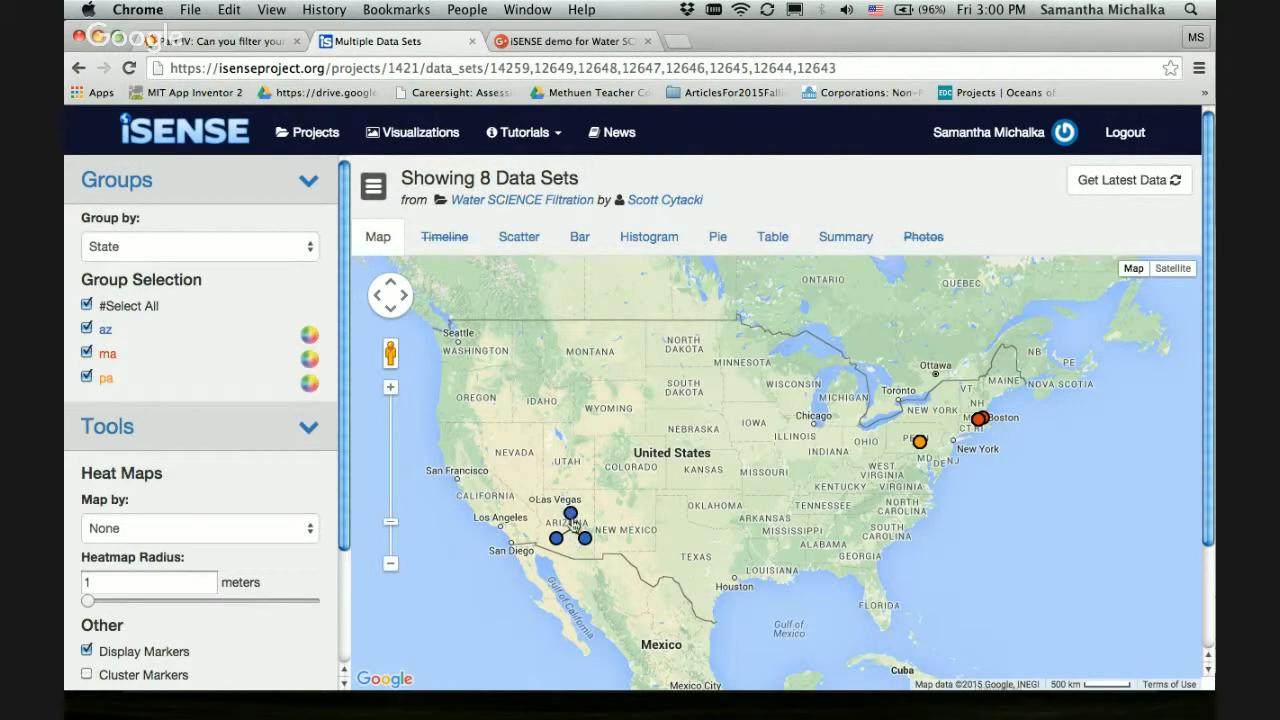
{"action": "left_click", "coordinate": [571, 515]}
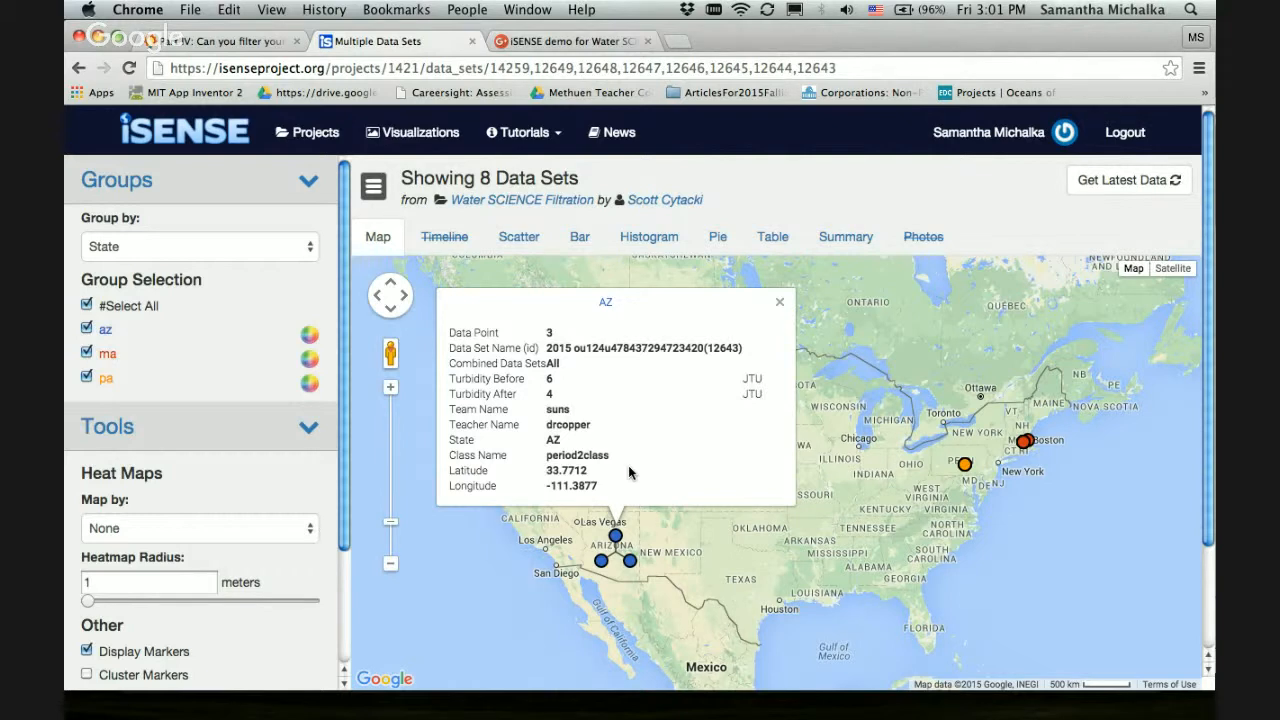
Switch to the iSENSE slide presentation and advance from the Data Sources slide to the contact slide
{"action": "key", "text": "super+Tab"}
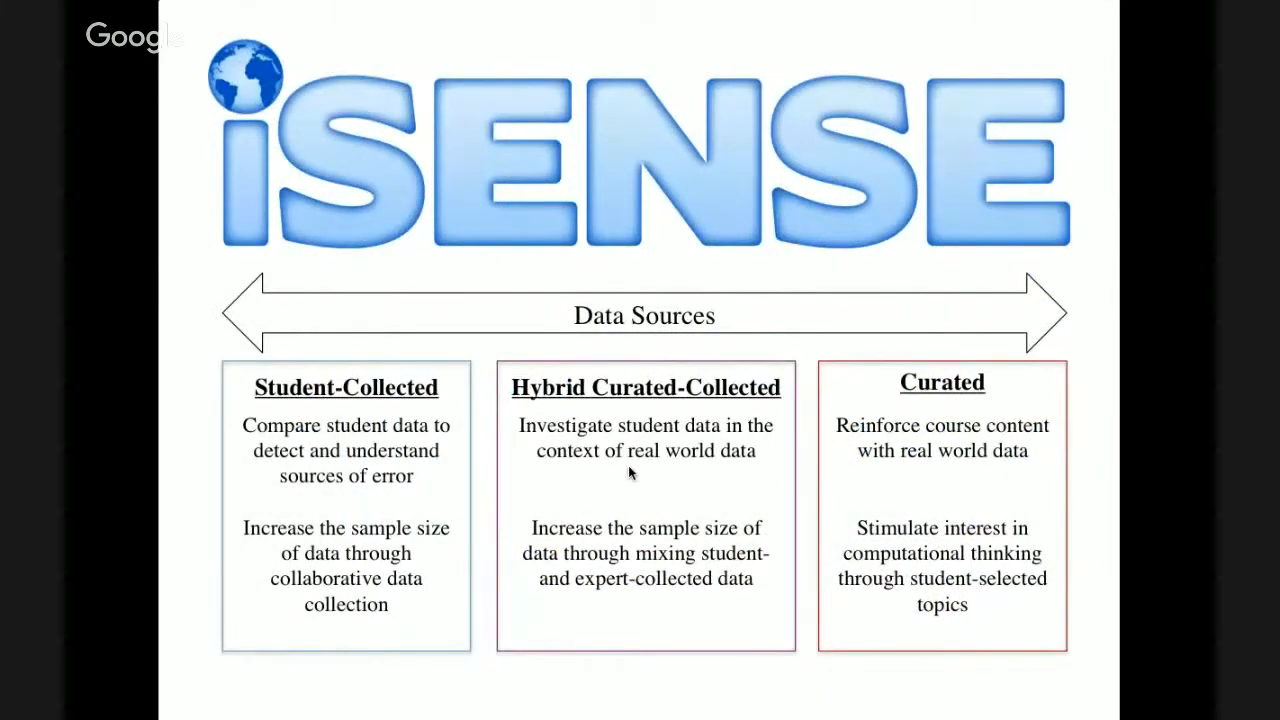
{"action": "key", "text": "Right"}
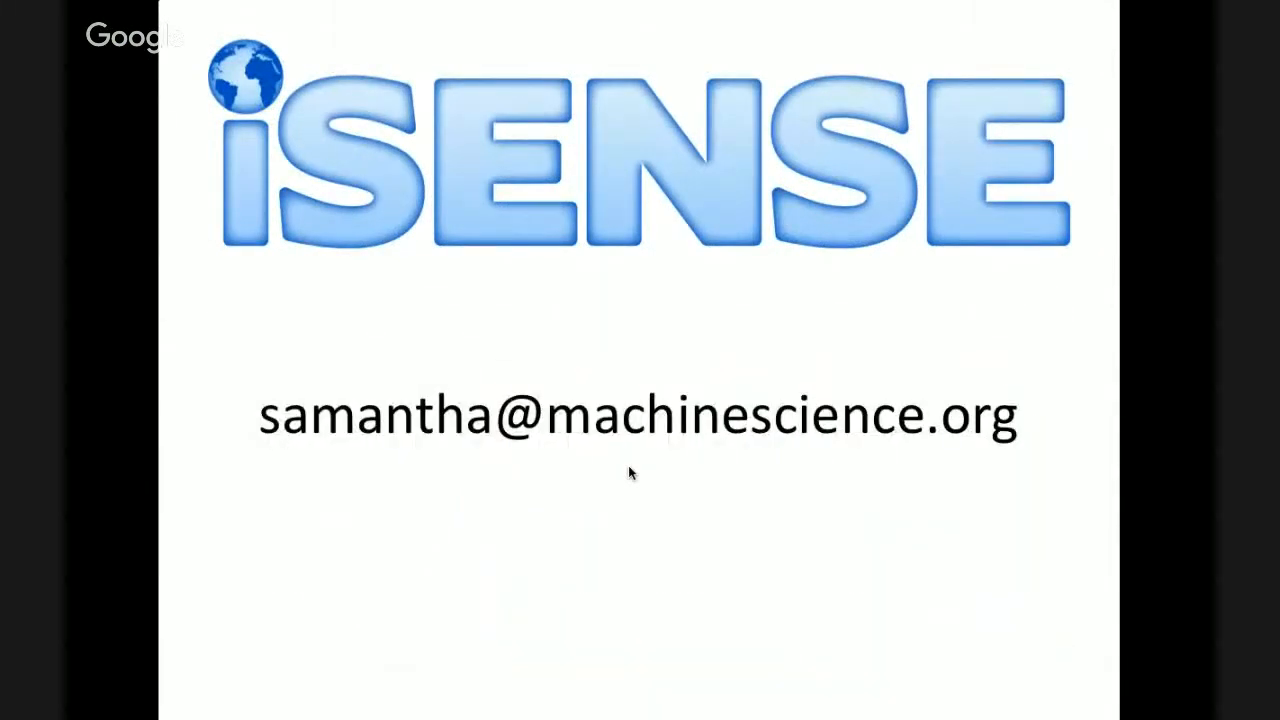